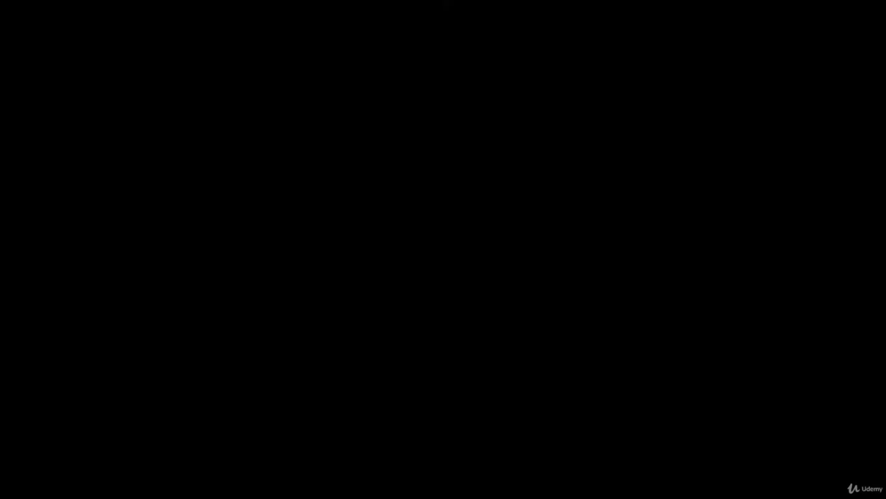
text(Piano)
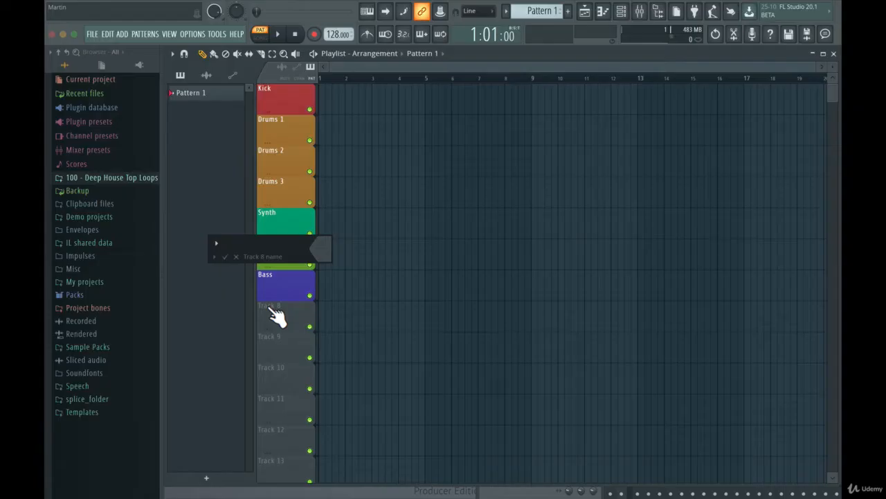
key(Return)
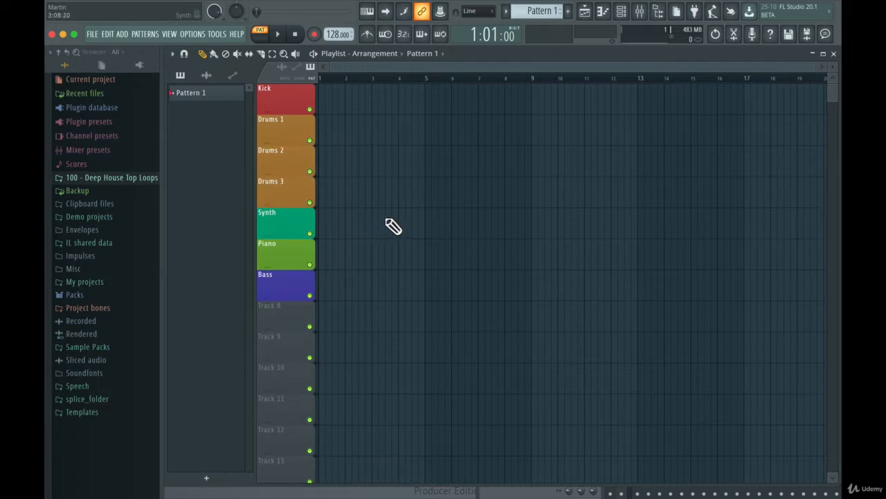
Step: Show the channel rack over the upper part of the playlist and look over the Sampler channel's settings
click(623, 14)
drag(651, 90, 464, 98)
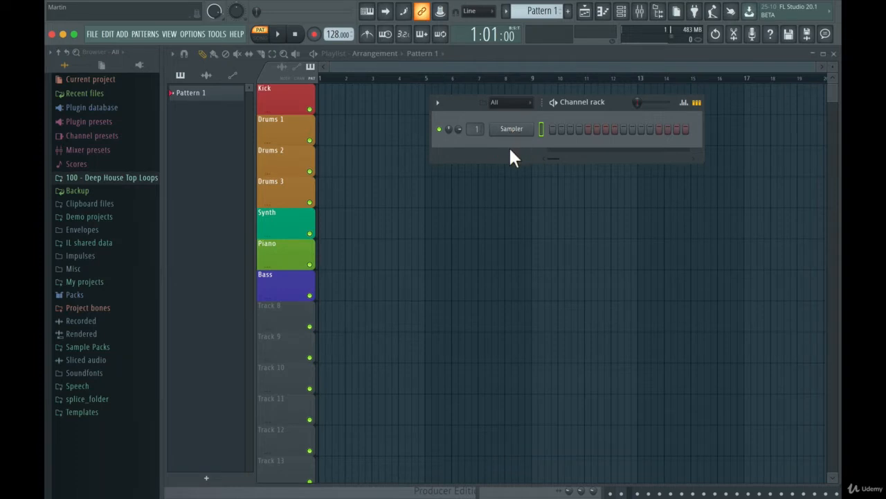
click(528, 132)
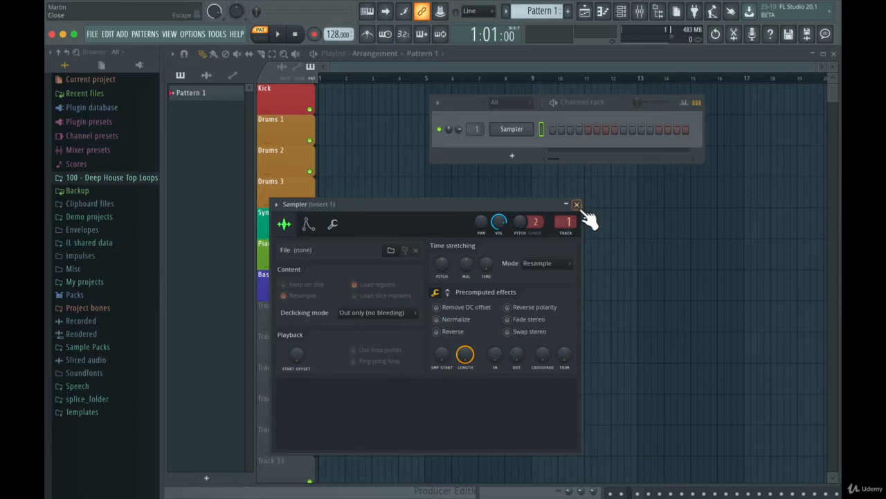
click(580, 207)
Step: Add an FL Keys instrument channel and audition a few notes on it using the computer keyboard as a piano
click(512, 156)
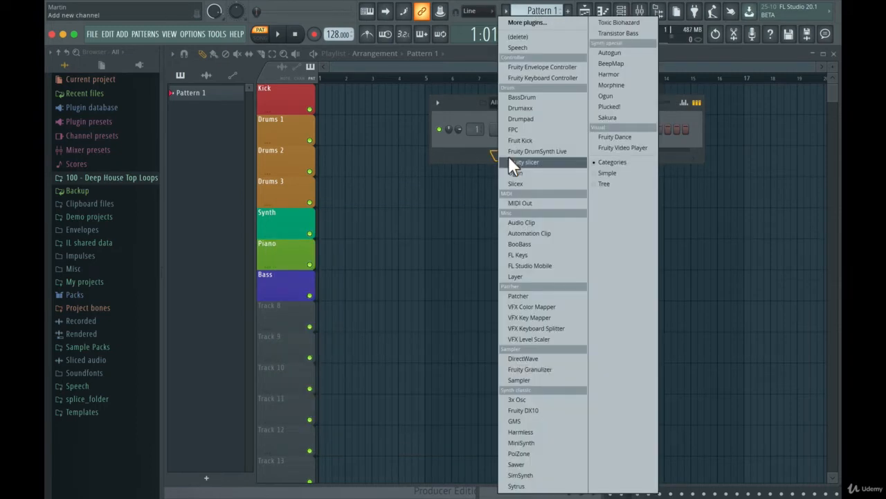
click(518, 255)
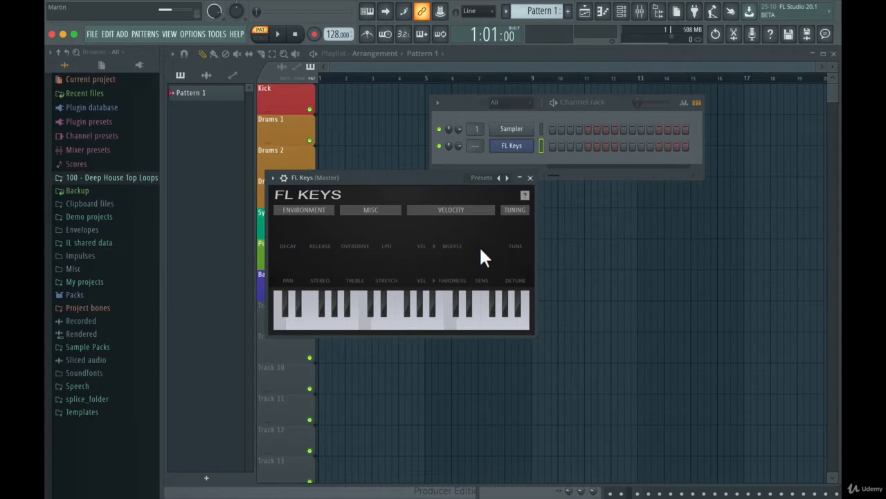
click(371, 11)
key(d)
key(l)
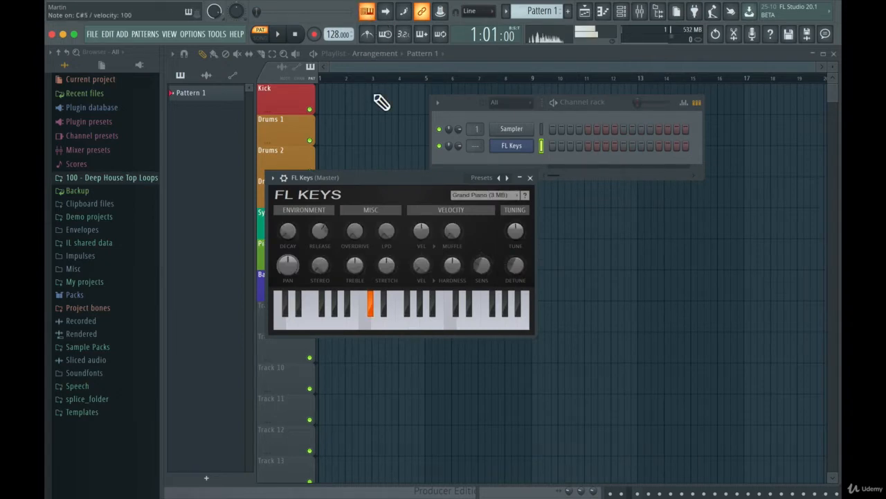
key(j)
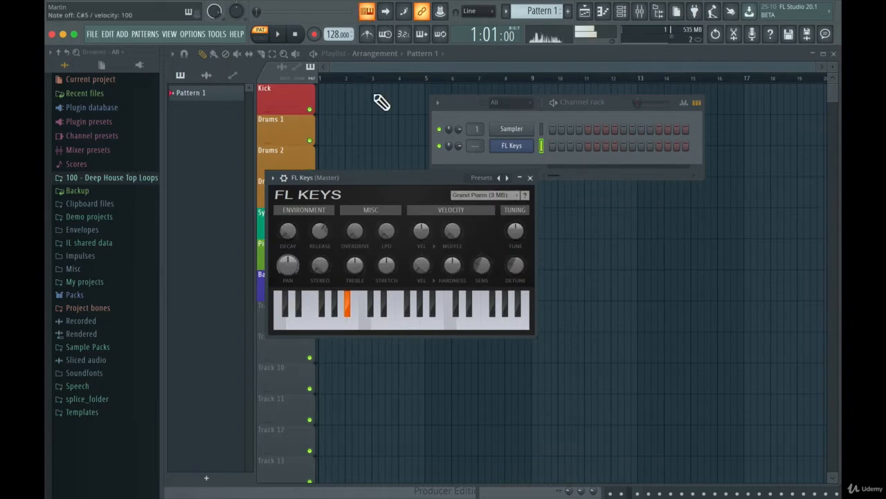
click(530, 179)
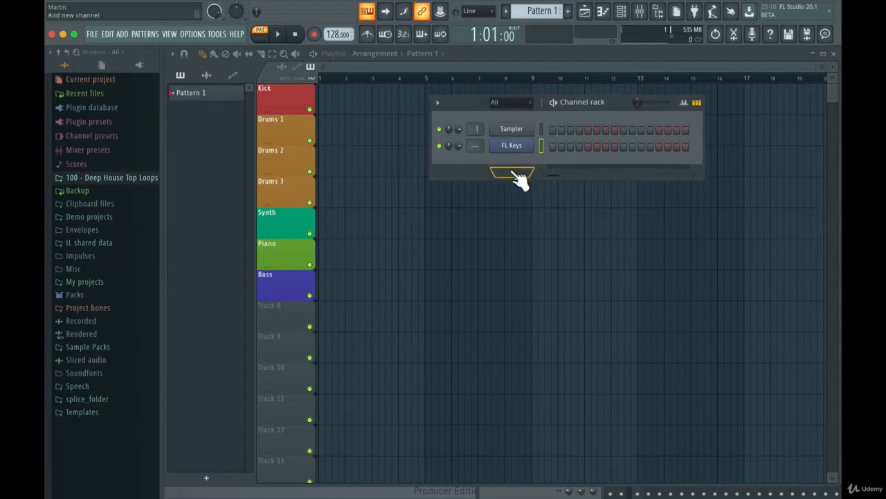
Step: Add a 3x Osc instrument channel and look over its oscillator shapes and presets
click(514, 173)
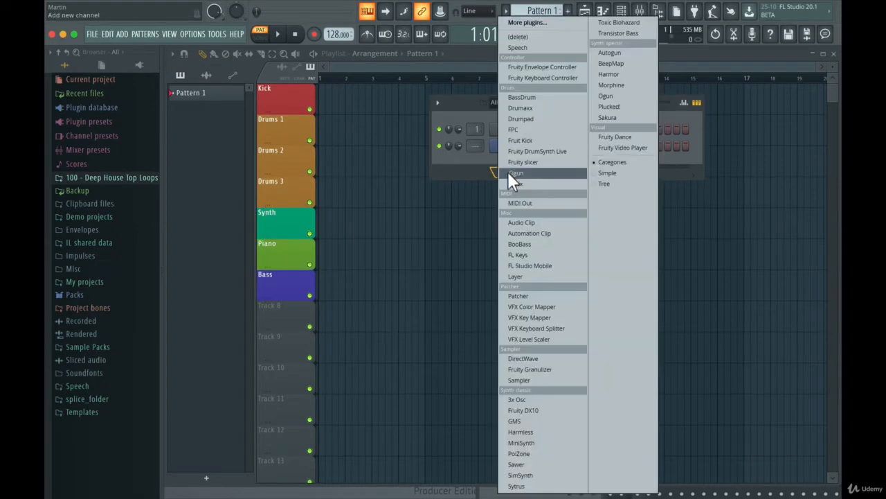
click(516, 400)
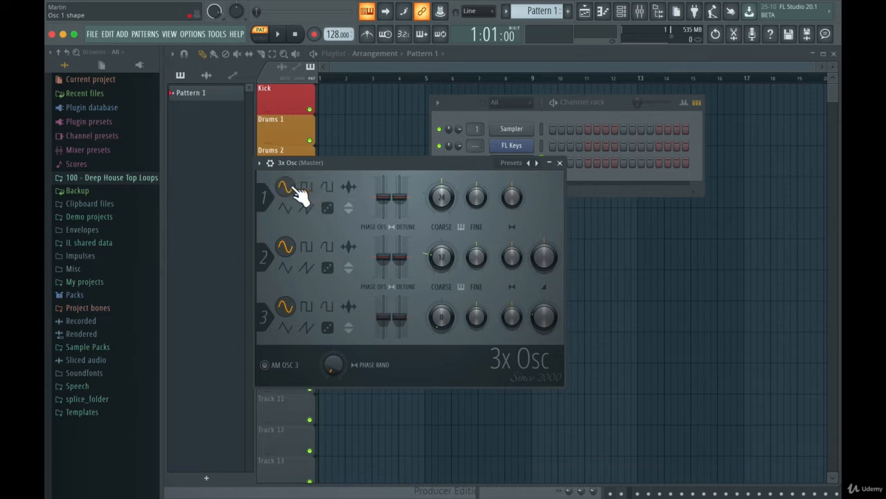
click(302, 254)
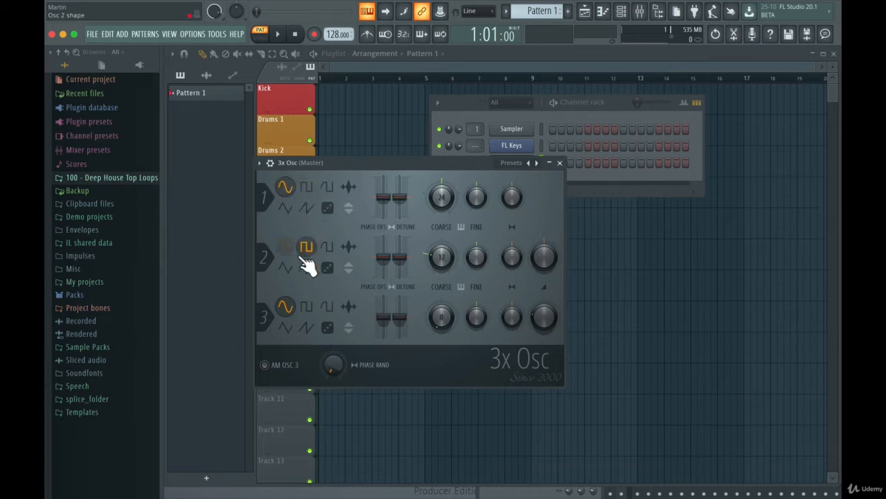
click(280, 249)
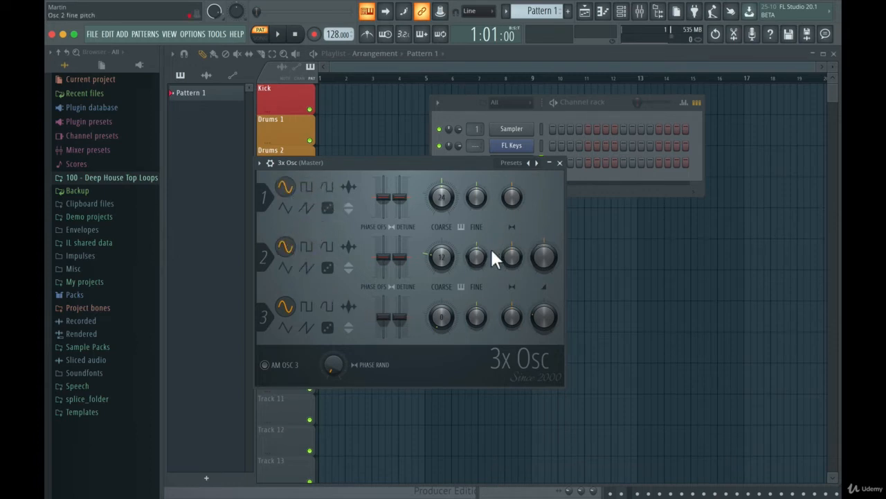
click(512, 163)
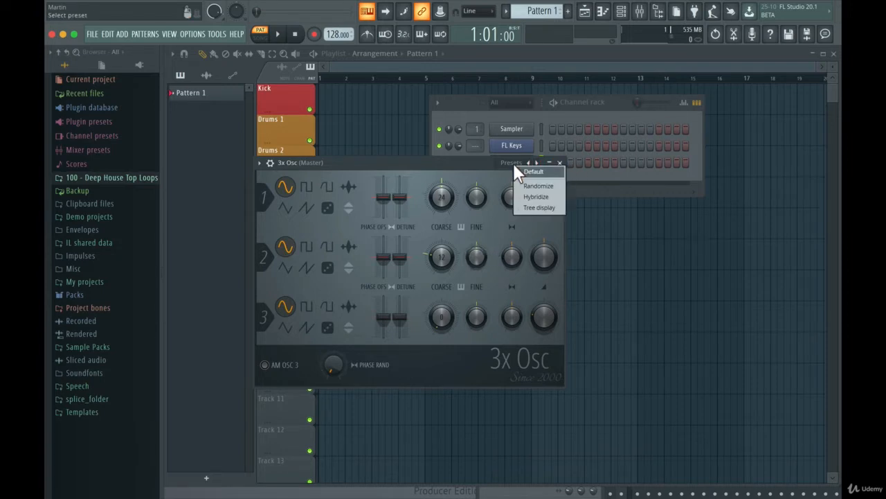
click(510, 158)
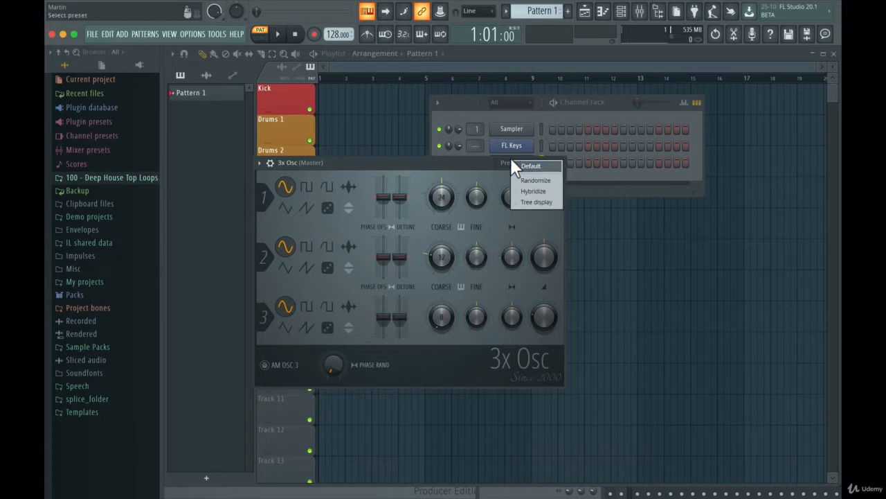
click(566, 162)
click(561, 163)
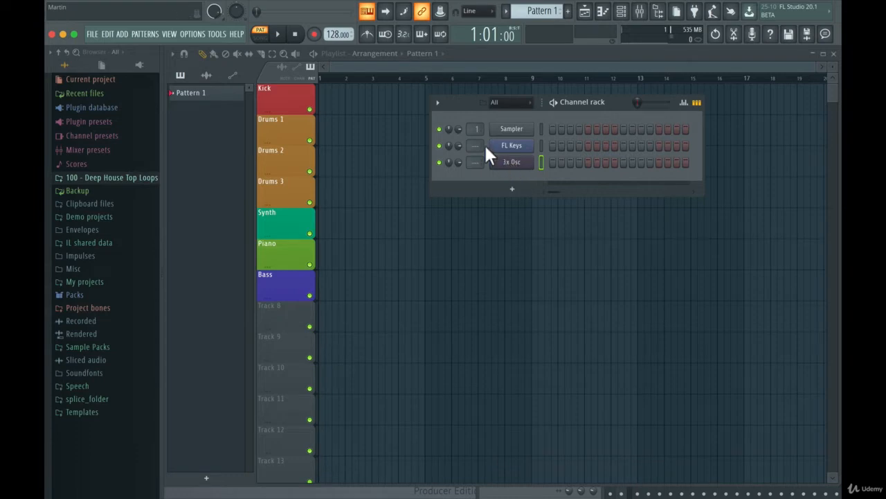
Step: In the FL Keys piano roll, stack the notes C6, D6 and E6 on the first beat of bar 1
drag(460, 101, 448, 108)
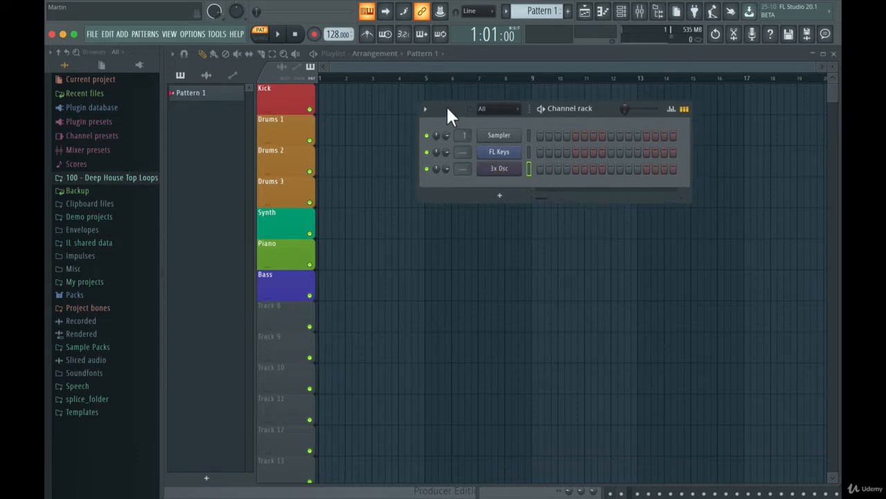
right_click(501, 154)
click(528, 151)
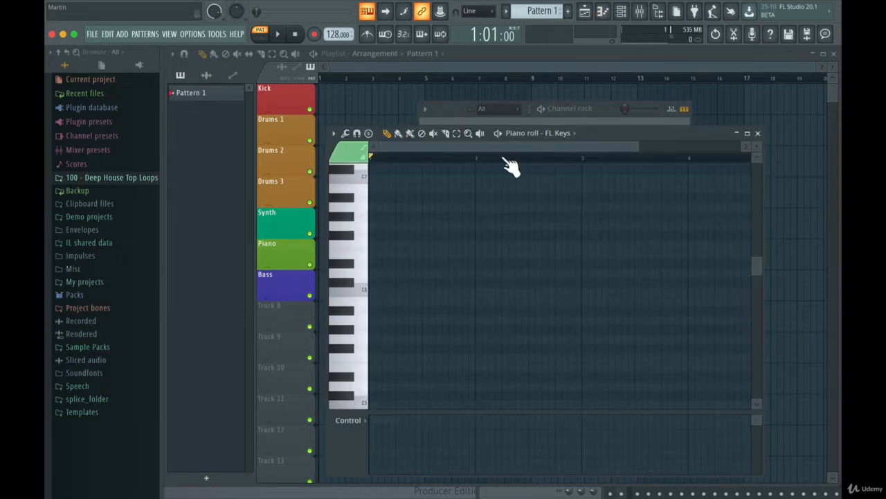
click(375, 293)
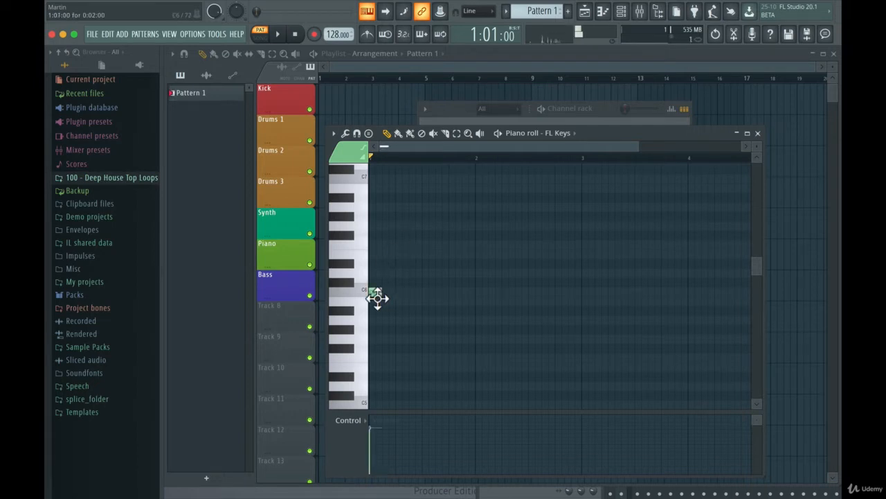
click(375, 349)
click(375, 376)
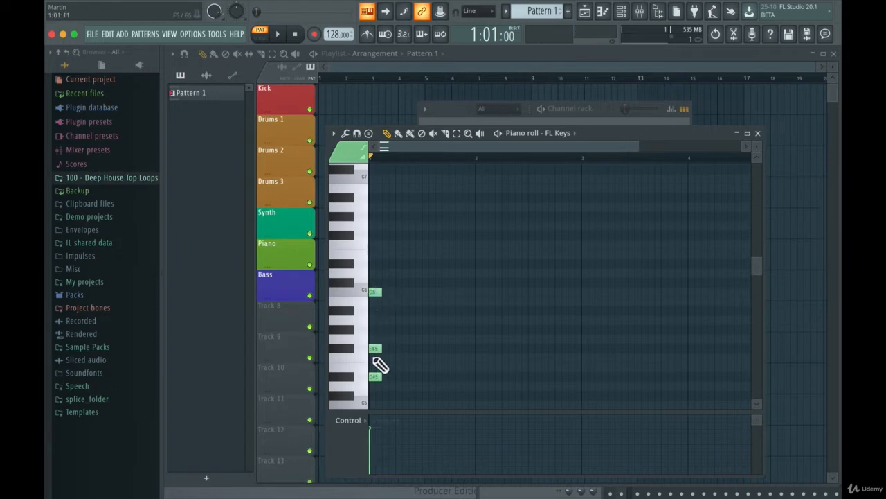
drag(379, 349, 379, 281)
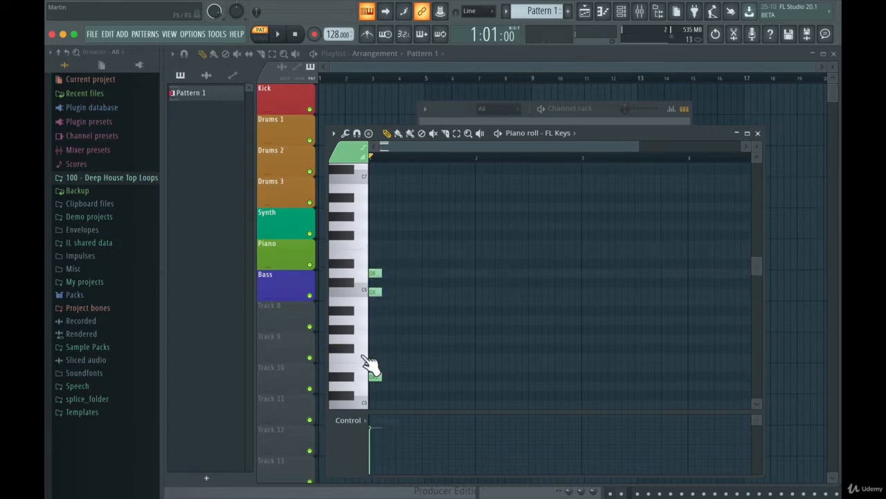
drag(376, 377, 376, 254)
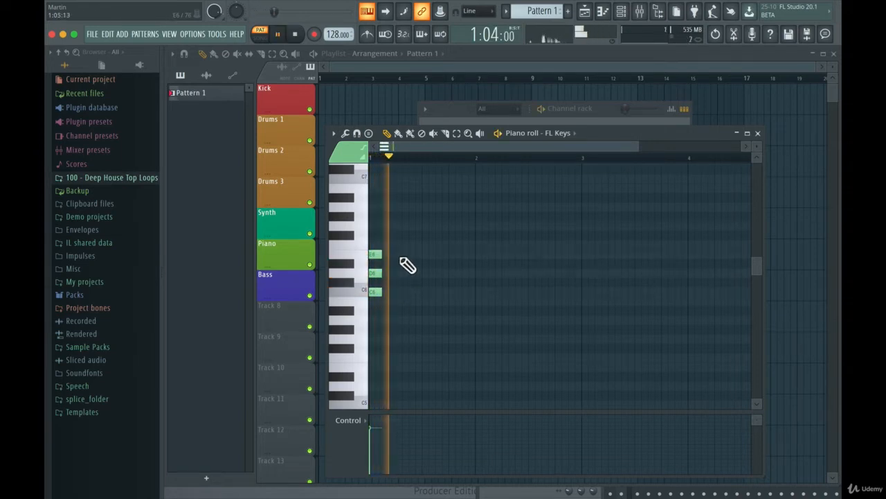
Step: Repeat the C6, D6 and E6 chord on the second and third beats of bar 1 and play it back
click(401, 254)
click(401, 273)
click(401, 292)
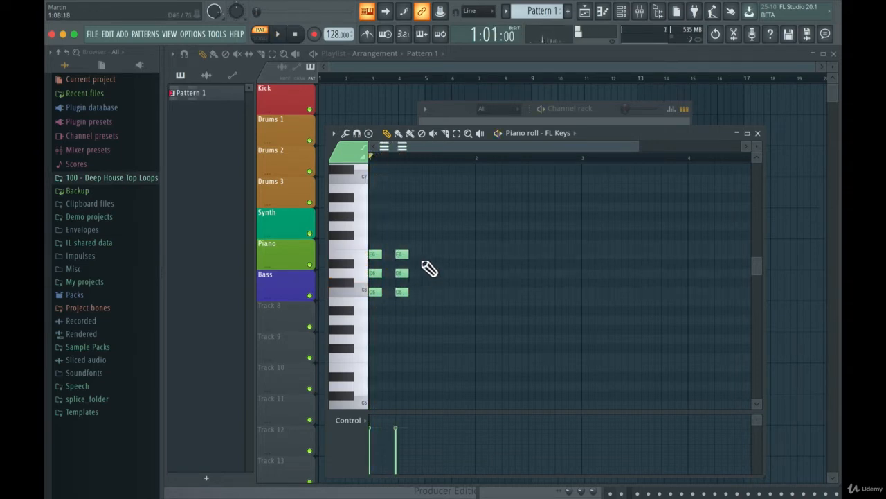
click(428, 254)
click(428, 273)
click(428, 291)
key(space)
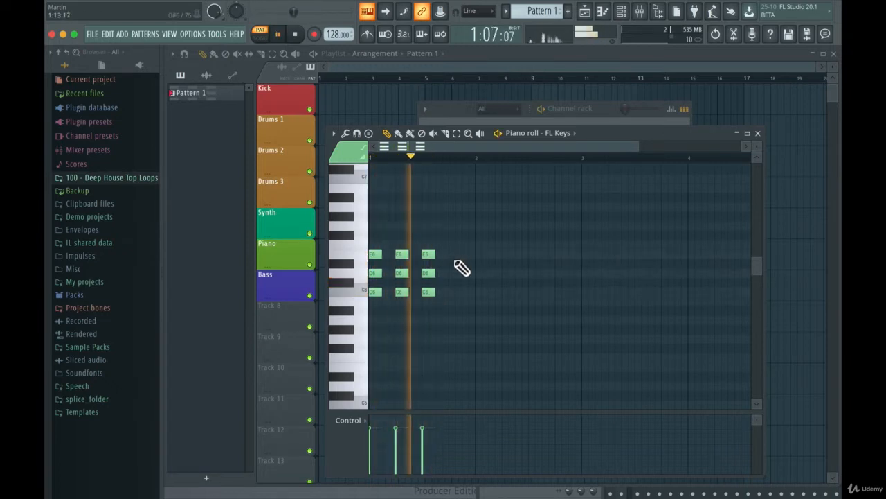
key(space)
Step: Add a chord of C6, D6 and F6 on the fourth beat of bar 1 and play back the pattern
click(456, 235)
drag(459, 242, 459, 251)
click(455, 273)
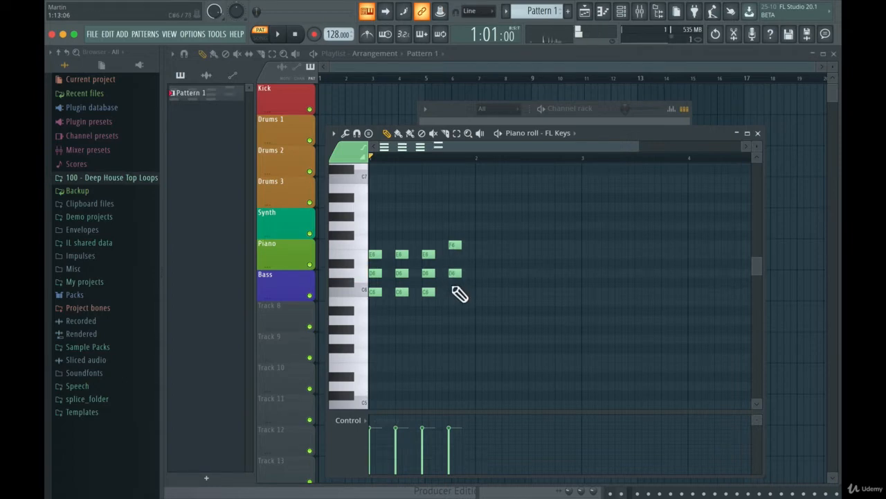
click(455, 292)
key(space)
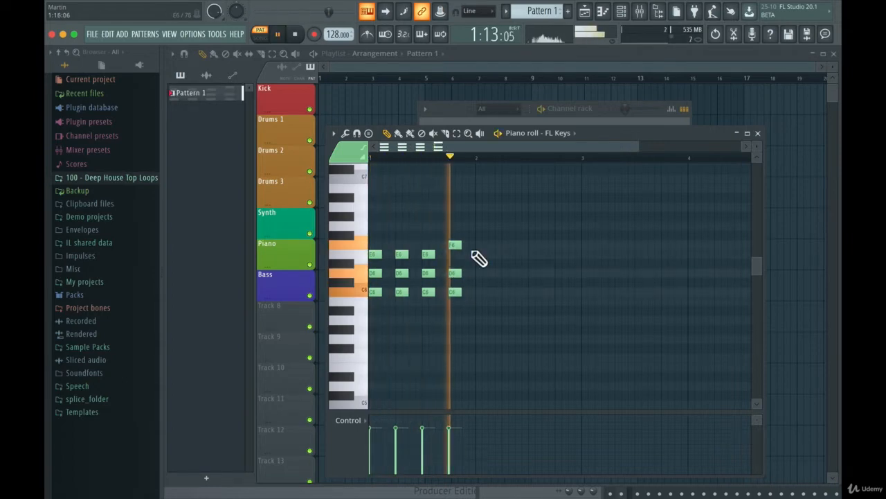
key(space)
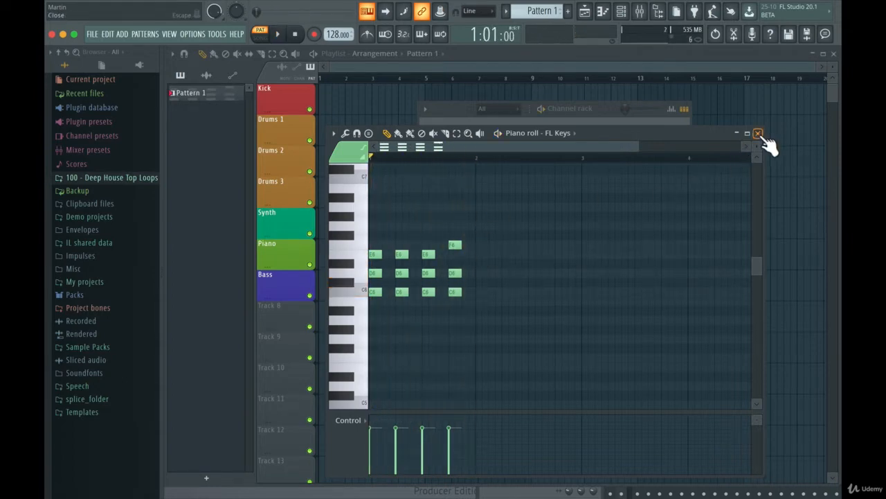
Step: Close the piano roll and place Pattern 1 on the Piano track at bar 1 of the playlist
click(758, 134)
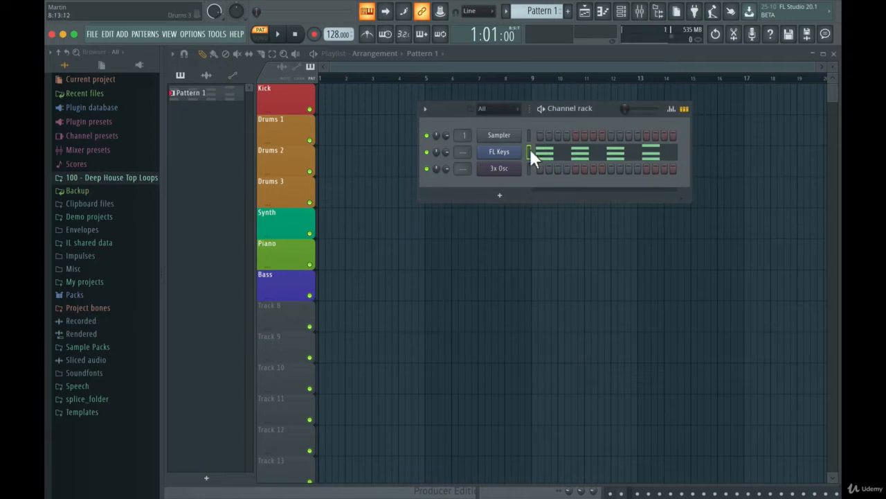
click(331, 253)
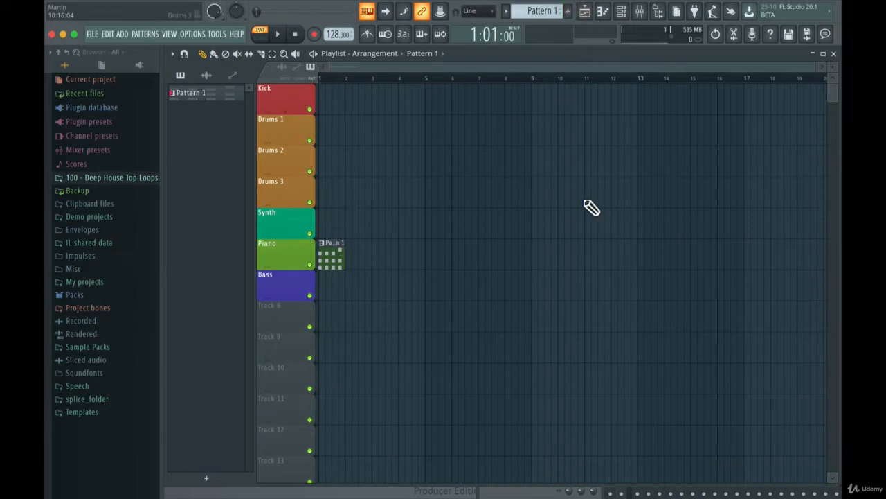
Step: Arrange the mixer beneath the channel rack over the playlist and select the mixer's Insert 1 track
click(640, 12)
drag(633, 267, 331, 225)
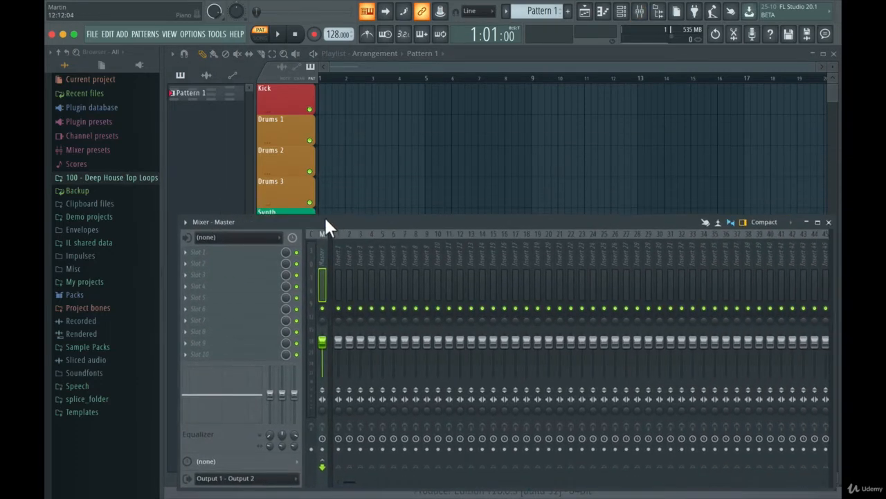
click(621, 12)
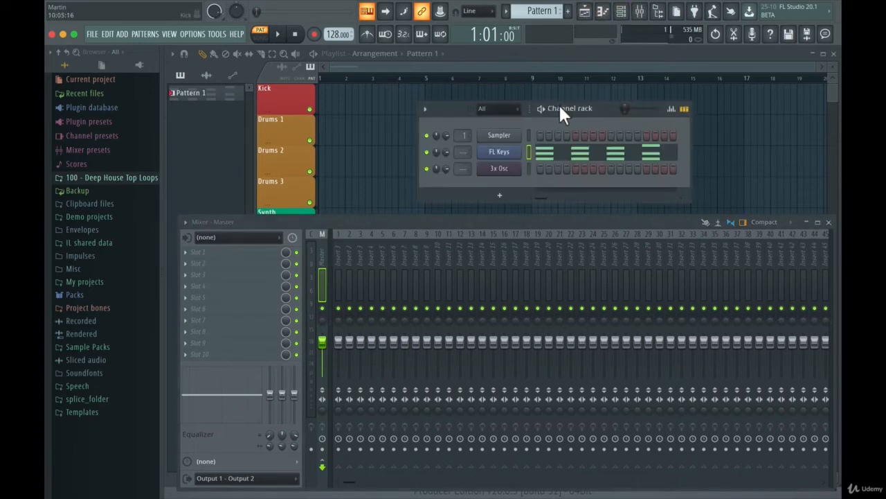
drag(461, 108, 508, 108)
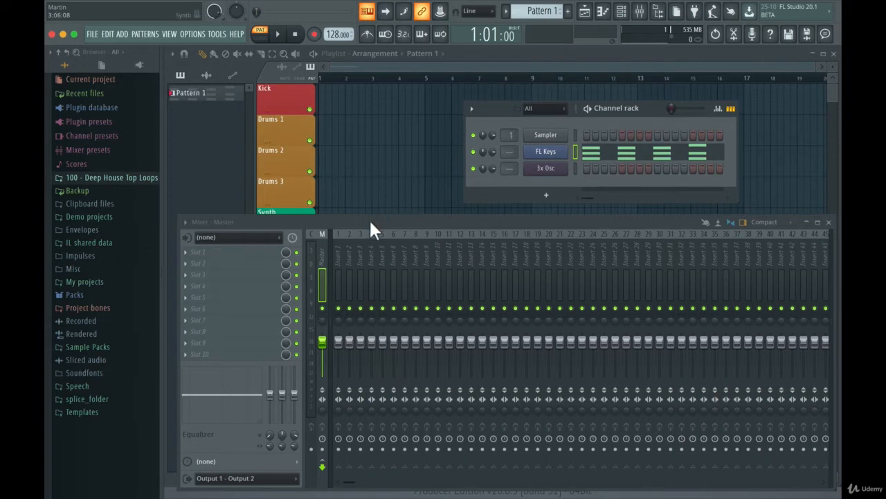
drag(370, 223, 557, 236)
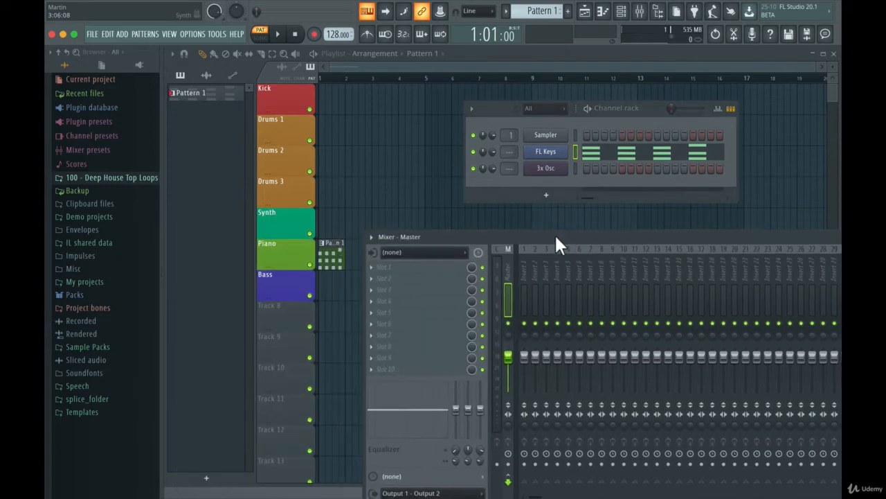
click(525, 258)
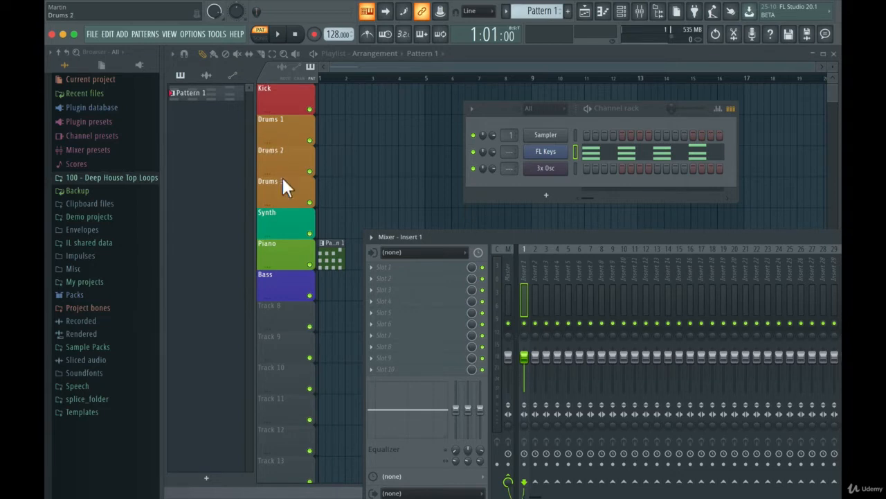
drag(530, 244, 523, 223)
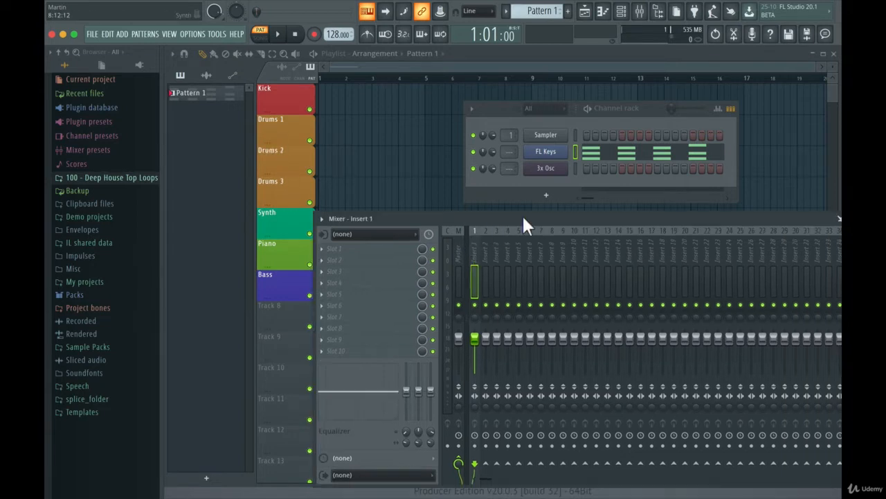
Step: Rename mixer track Insert 1 as Kick and colour it red
right_click(474, 247)
click(494, 237)
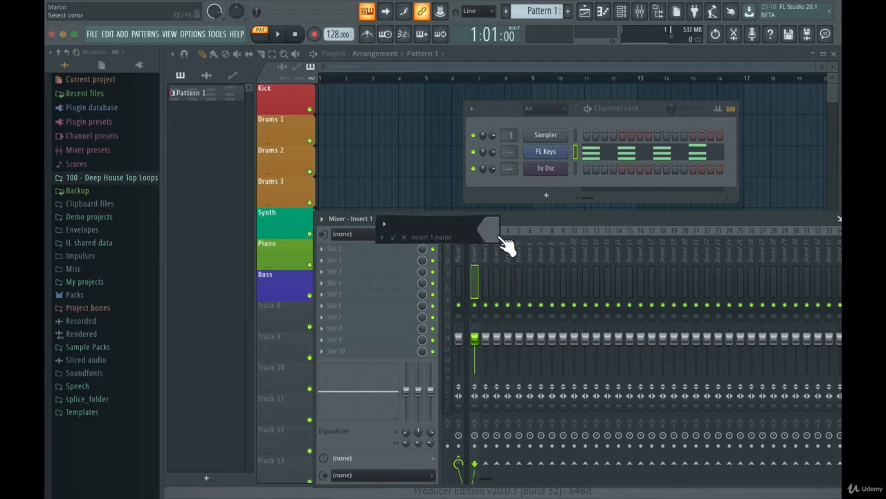
click(490, 225)
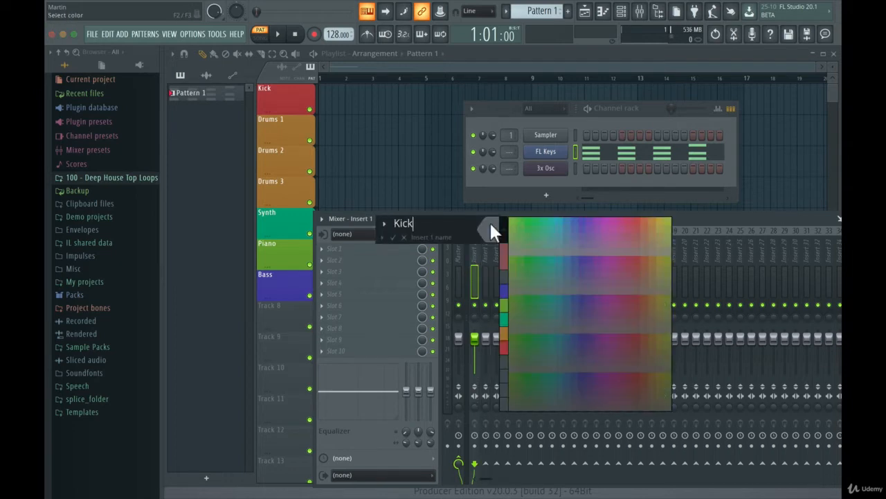
click(638, 218)
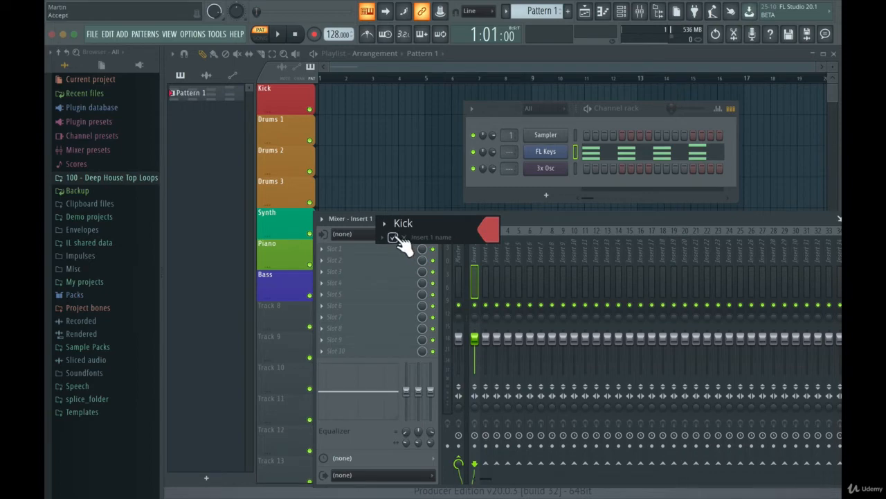
key(Return)
Step: Rename mixer track Insert 2 as Drums and colour it orange
right_click(486, 230)
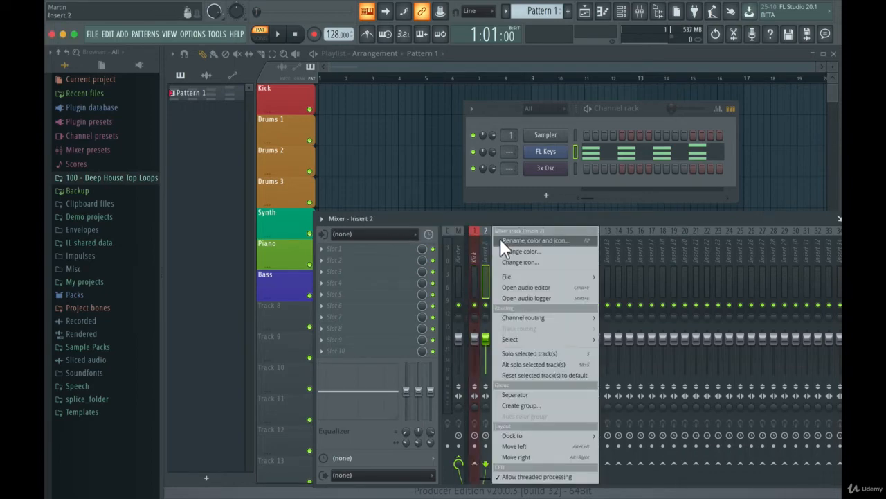
click(500, 238)
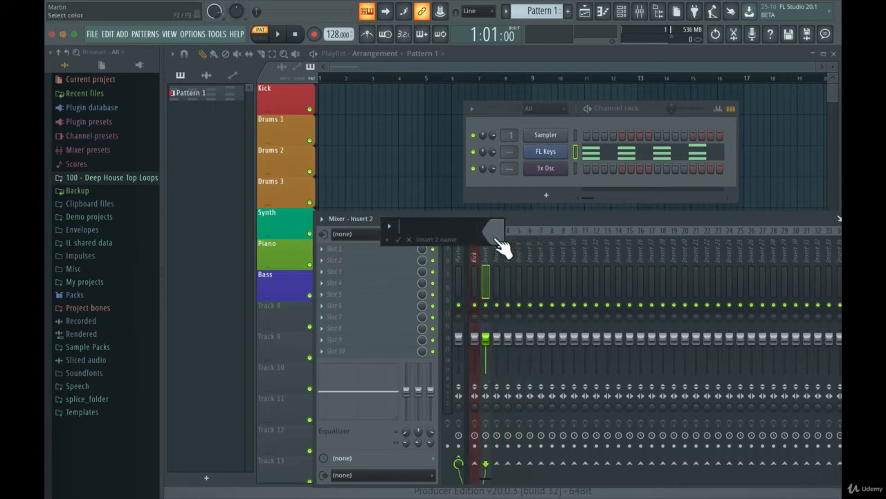
text(Drums)
click(497, 236)
click(657, 224)
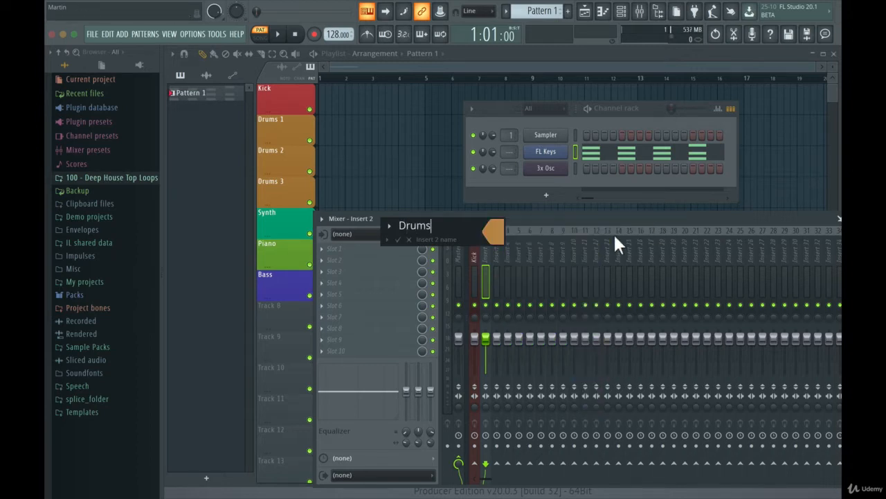
key(Return)
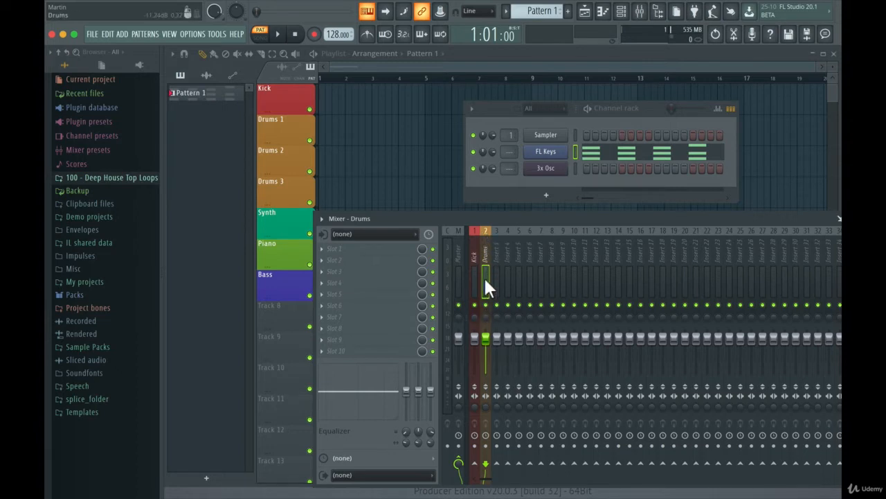
Step: Rename mixer track Insert 3 as Synths and give it the green colour of the playlist's Synth track
right_click(500, 230)
click(516, 238)
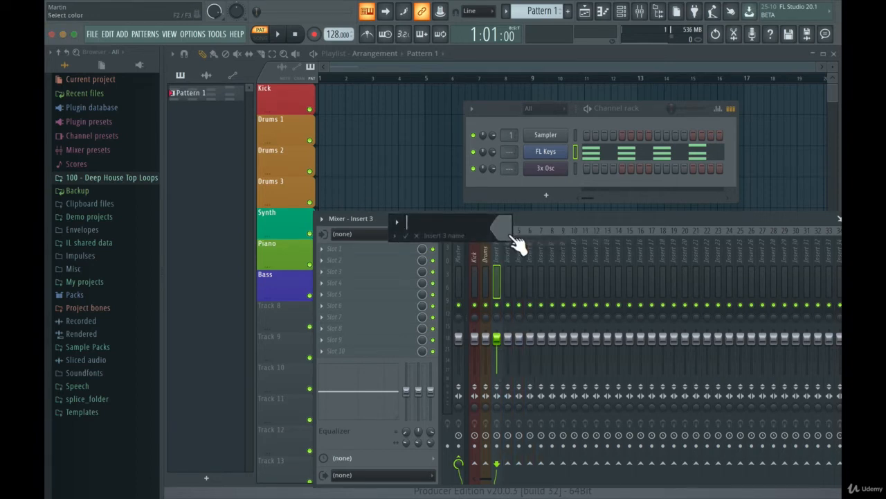
text(Synths)
click(511, 236)
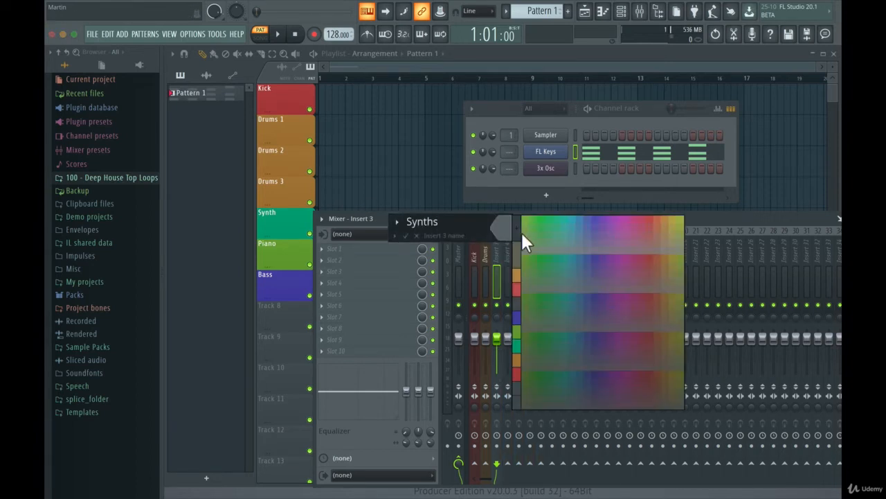
click(538, 219)
click(514, 234)
click(518, 345)
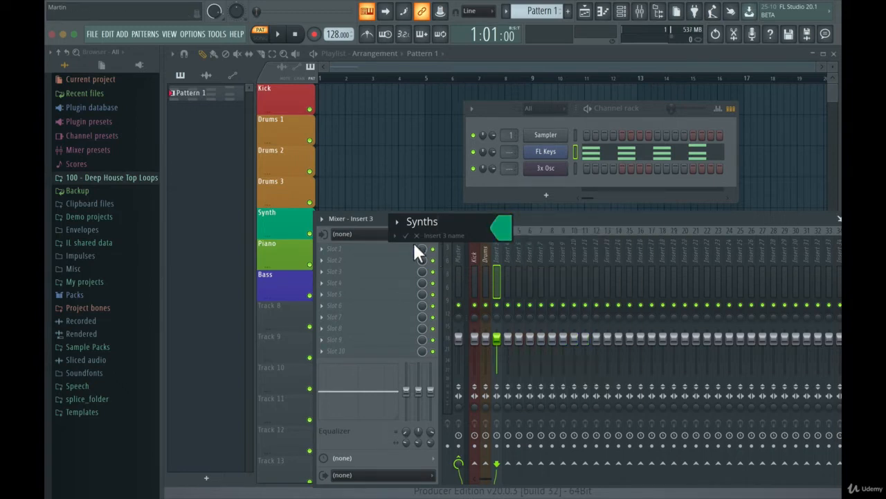
click(502, 229)
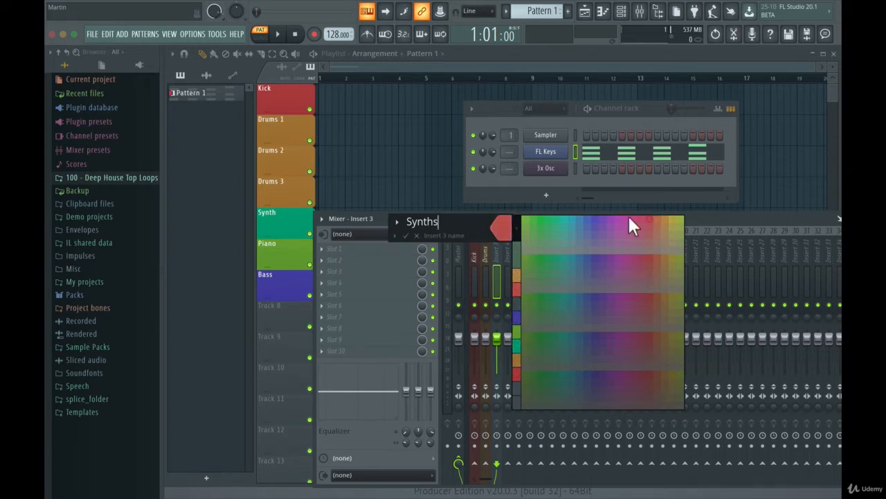
click(512, 338)
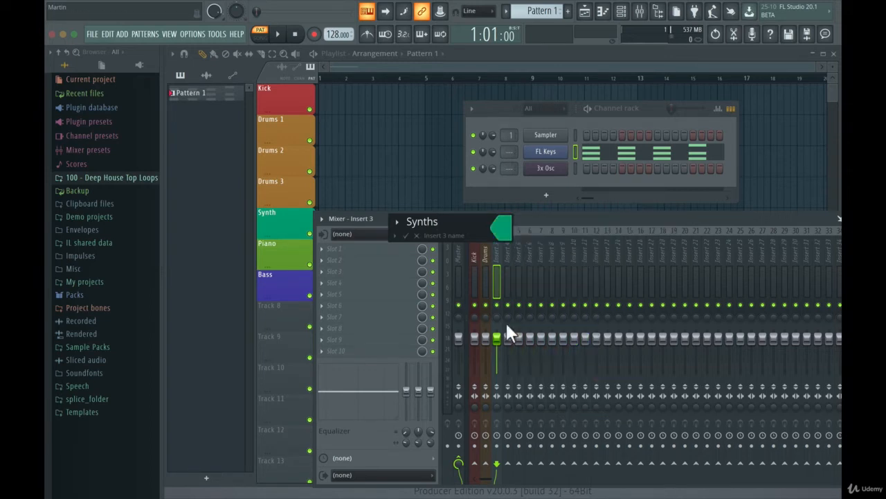
click(406, 235)
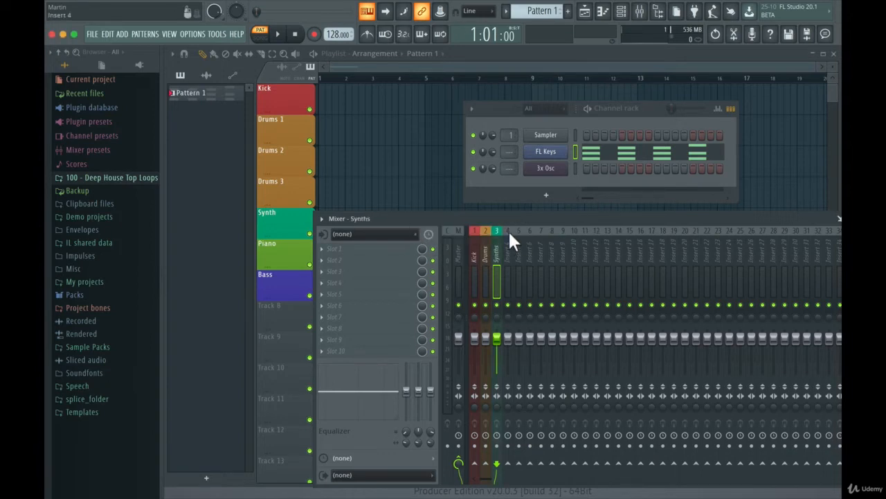
Step: Rename mixer track Insert 4 as Bass and give it the blue colour of the playlist's Bass track
right_click(508, 230)
click(531, 240)
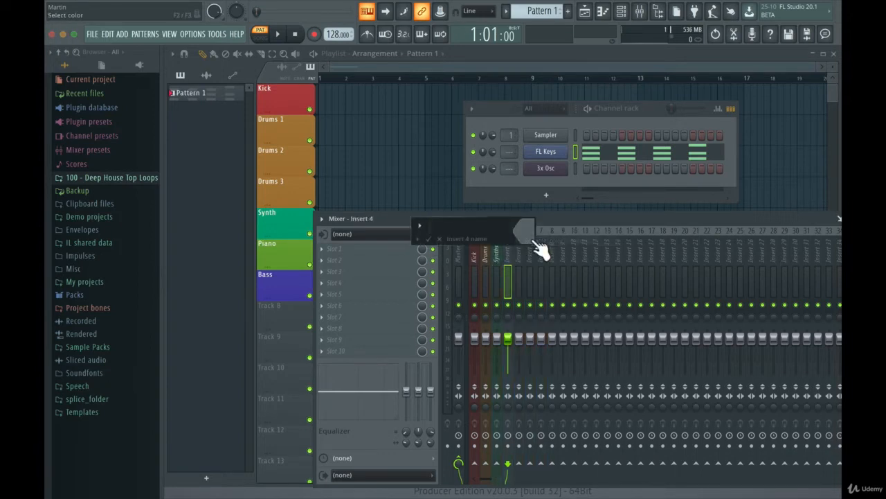
text(Bass)
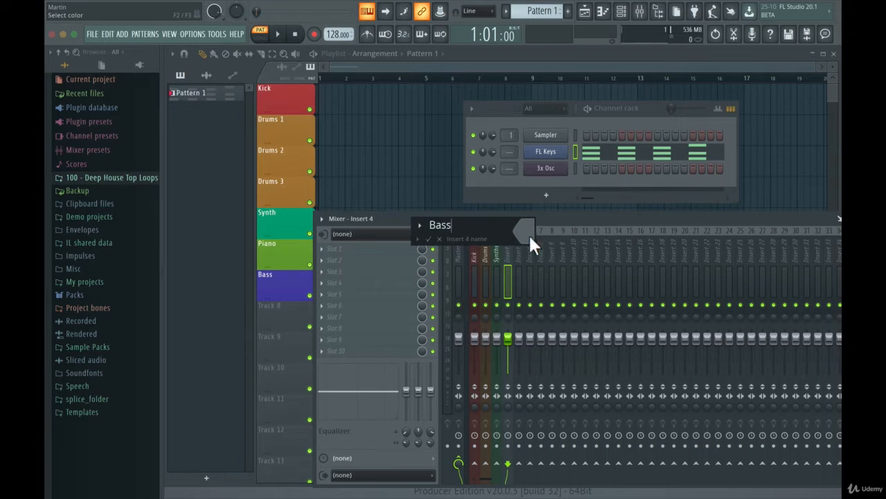
click(529, 233)
click(541, 330)
click(439, 240)
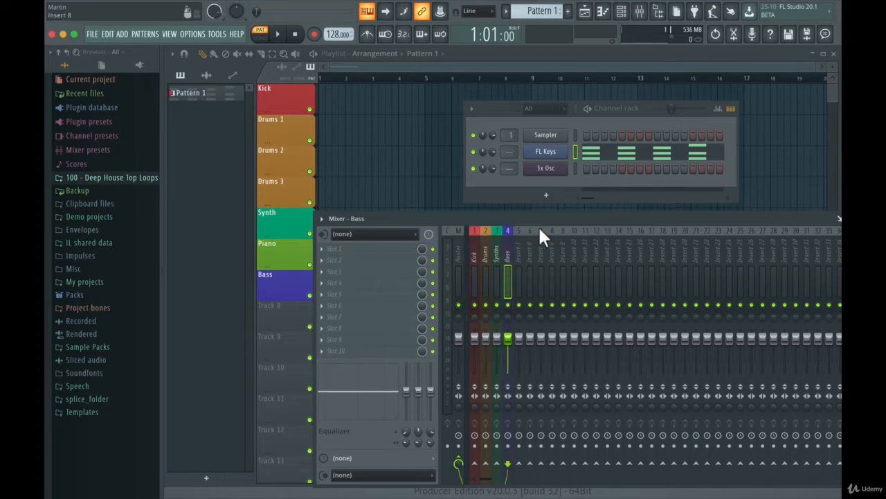
Step: Look through the Kick, Drums, Synths and Bass mixer tracks one by one to examine their effect slots
click(497, 227)
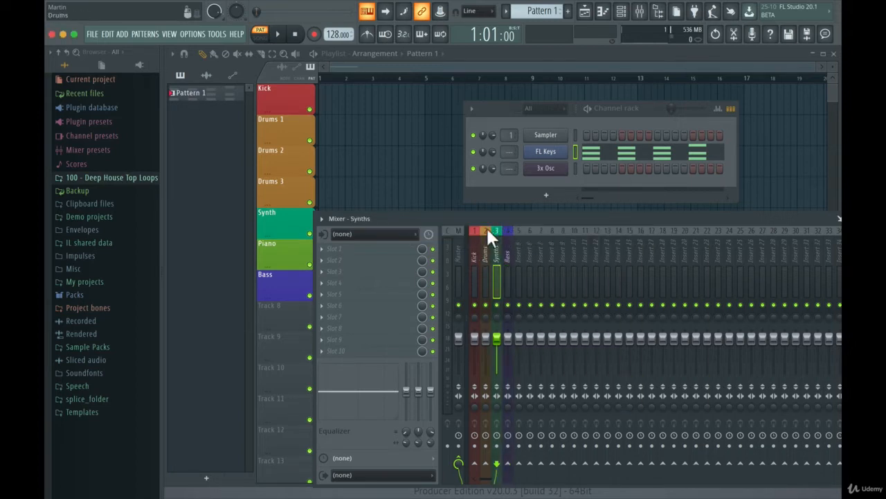
click(486, 227)
click(474, 229)
click(487, 229)
click(498, 227)
click(508, 236)
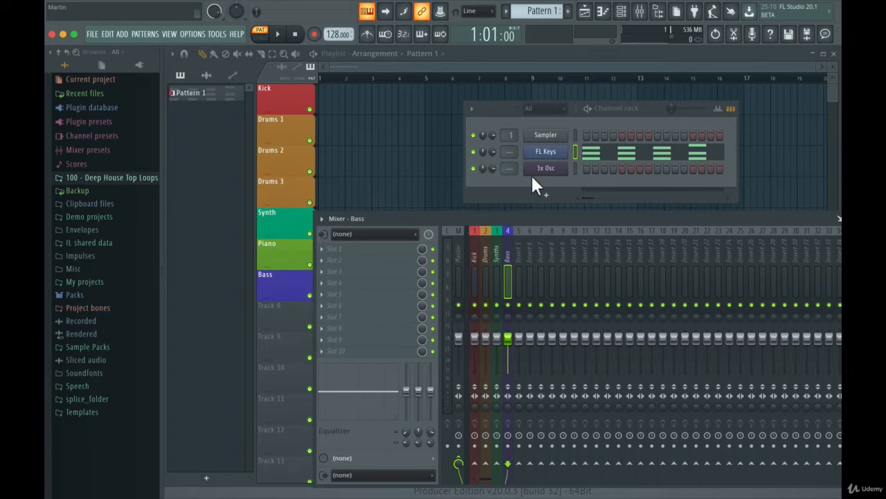
click(496, 250)
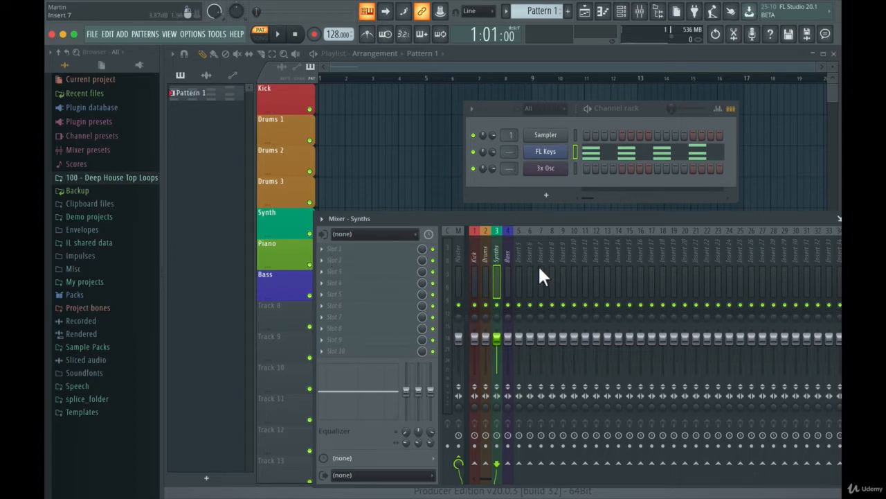
click(511, 243)
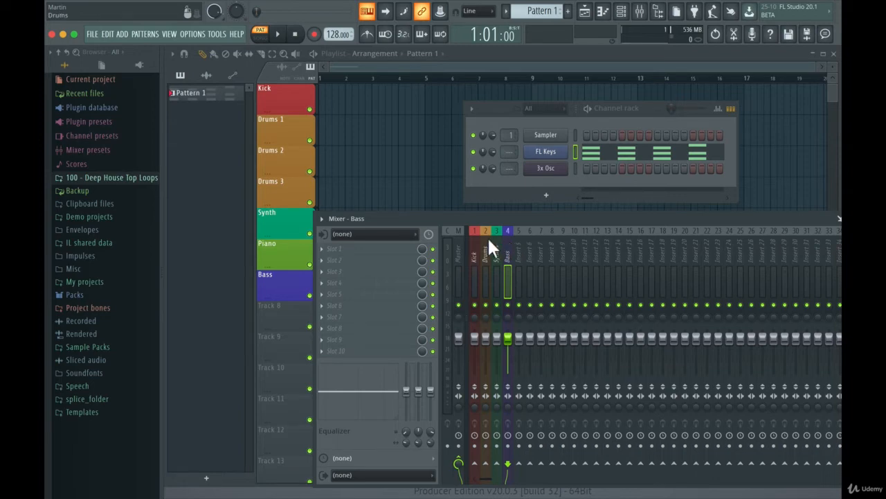
click(485, 240)
click(473, 241)
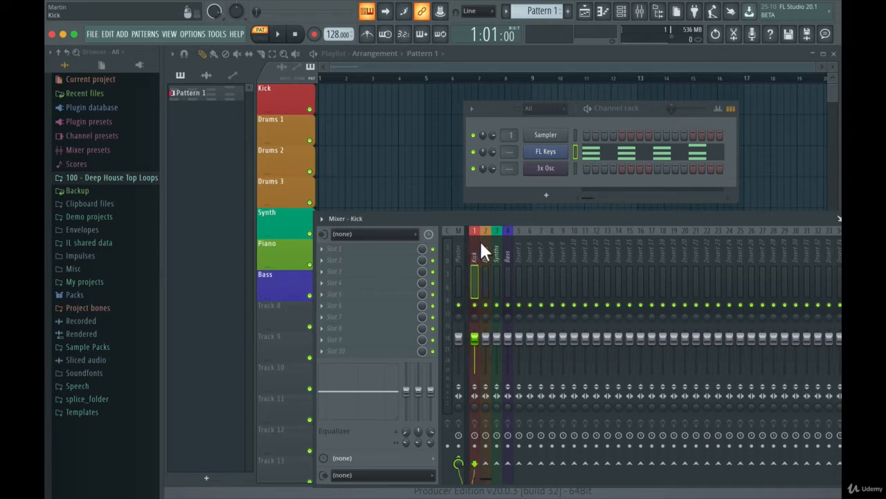
click(485, 238)
click(493, 236)
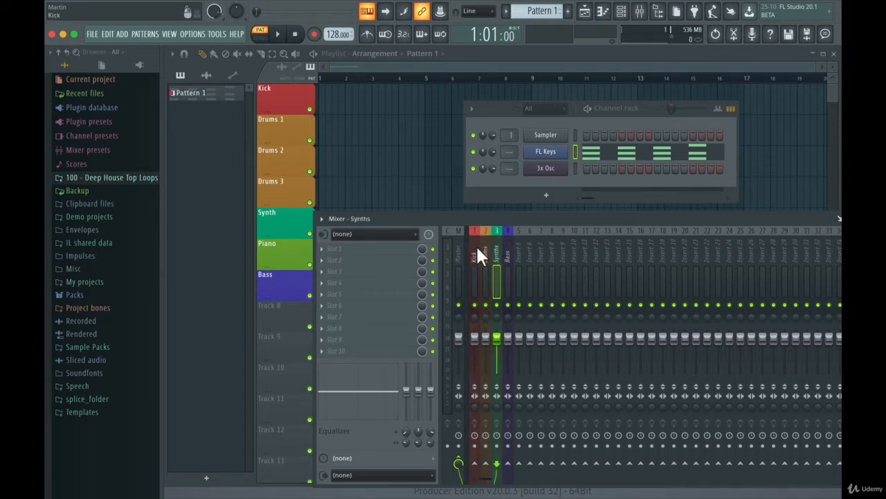
click(475, 245)
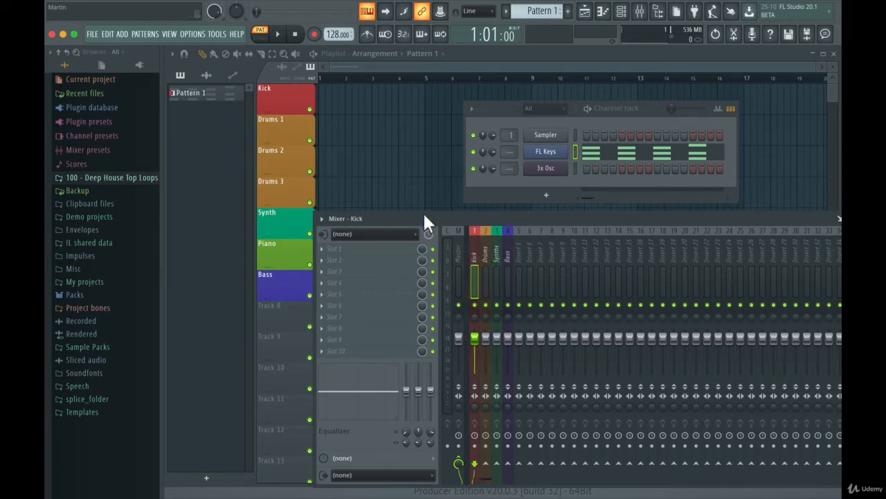
Step: Add Fruity Compressor to slot 1 of the Drums mixer track, load its Drums preset and close the plugin window
click(488, 232)
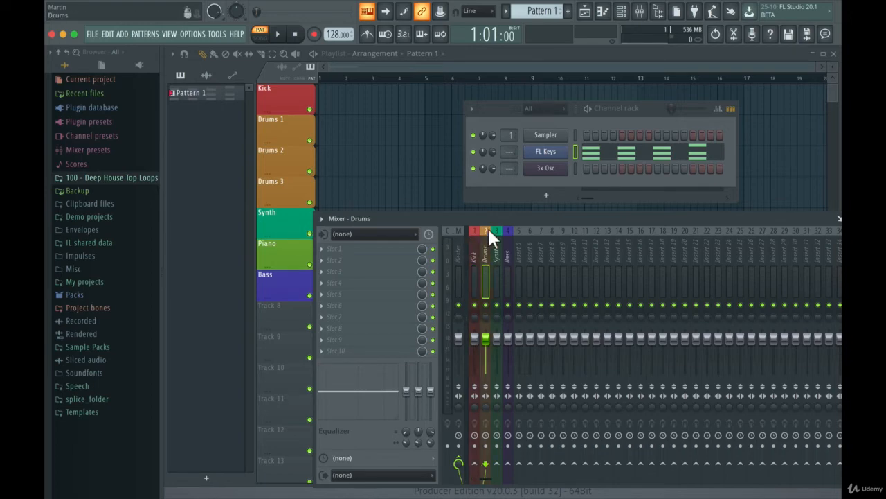
click(324, 249)
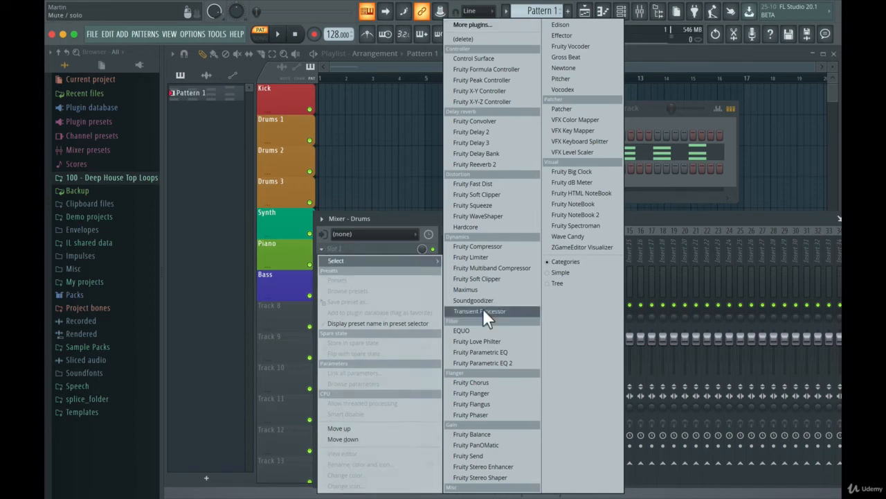
click(474, 245)
drag(390, 178, 409, 145)
click(504, 140)
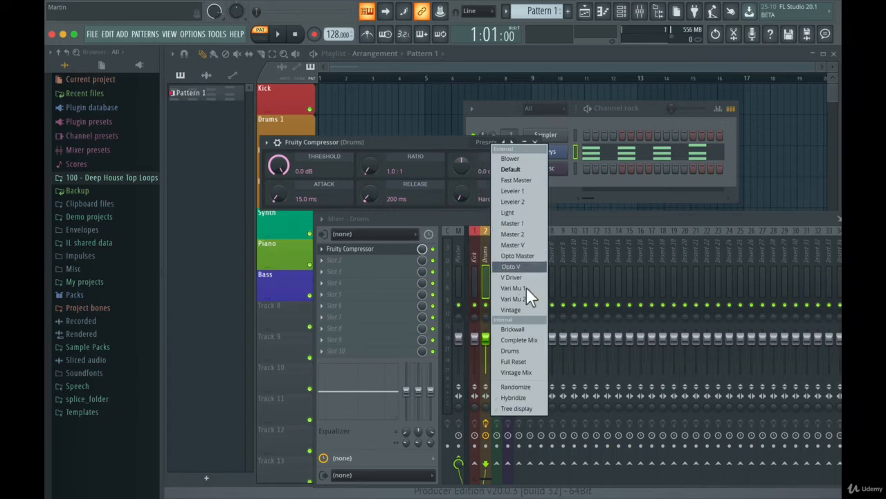
click(528, 349)
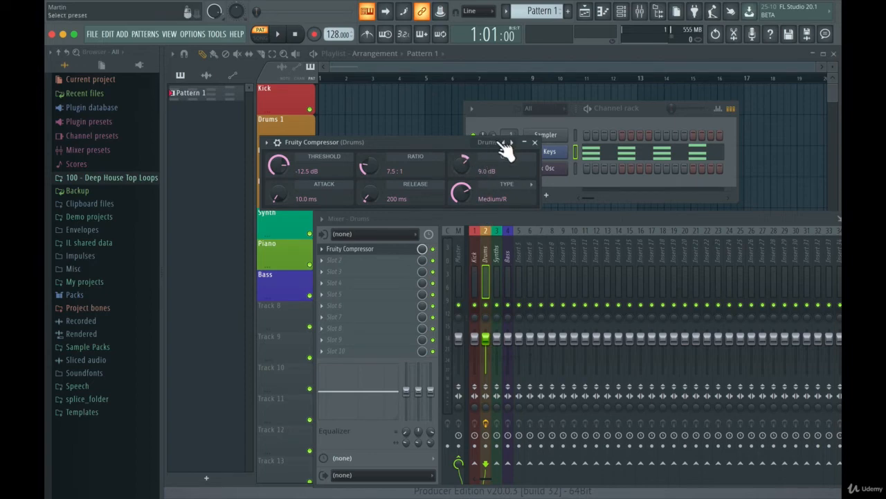
click(534, 143)
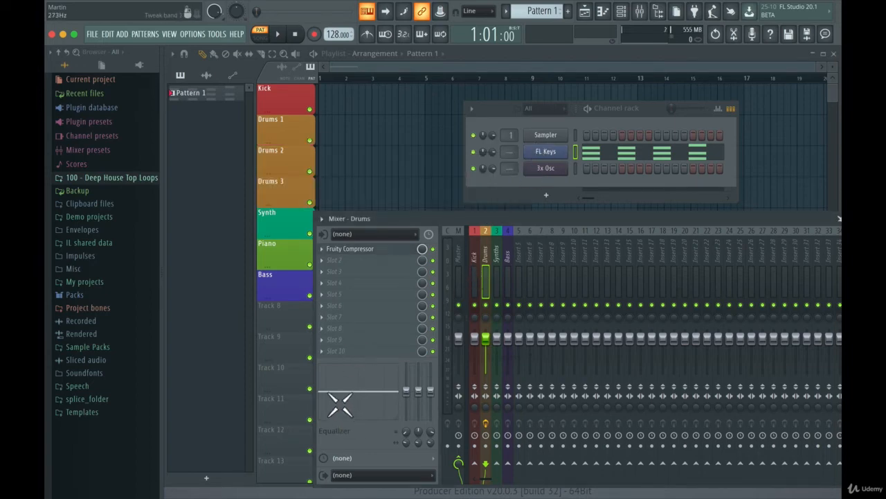
Step: Add Fruity Parametric EQ to slot 2 of the Drums track and lower its 90 Hz band level to the minimum
click(321, 259)
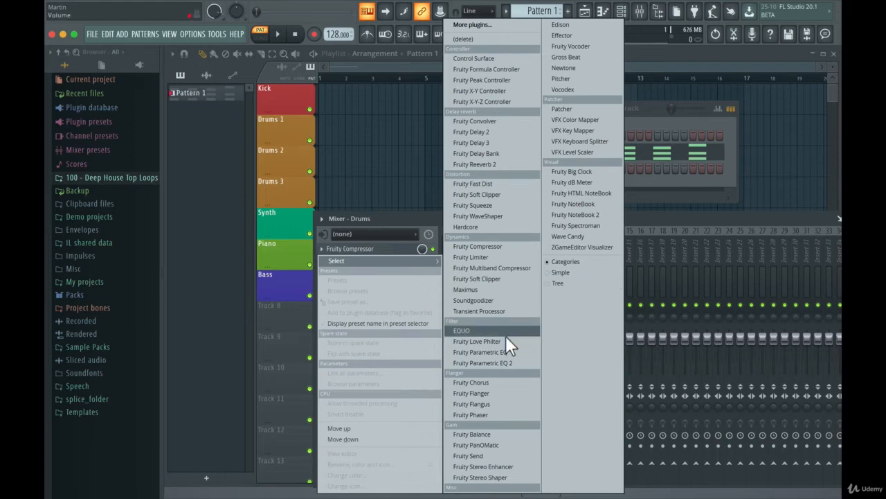
click(487, 353)
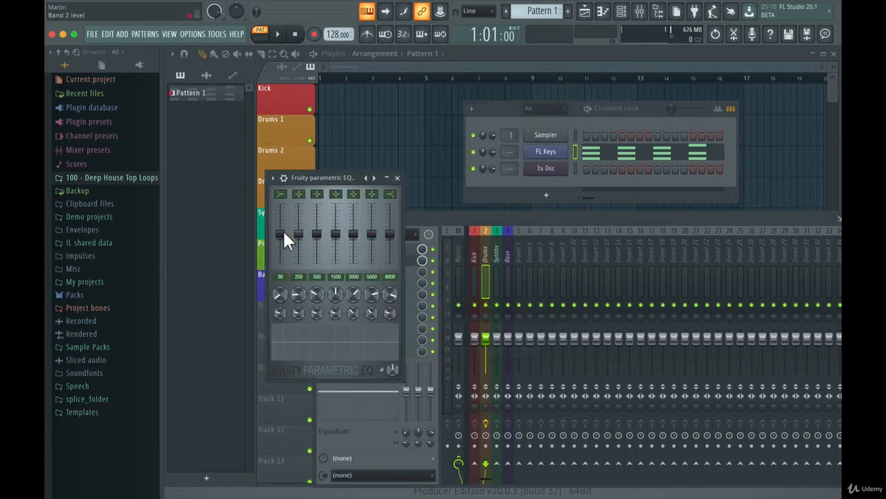
drag(281, 234, 281, 263)
click(397, 177)
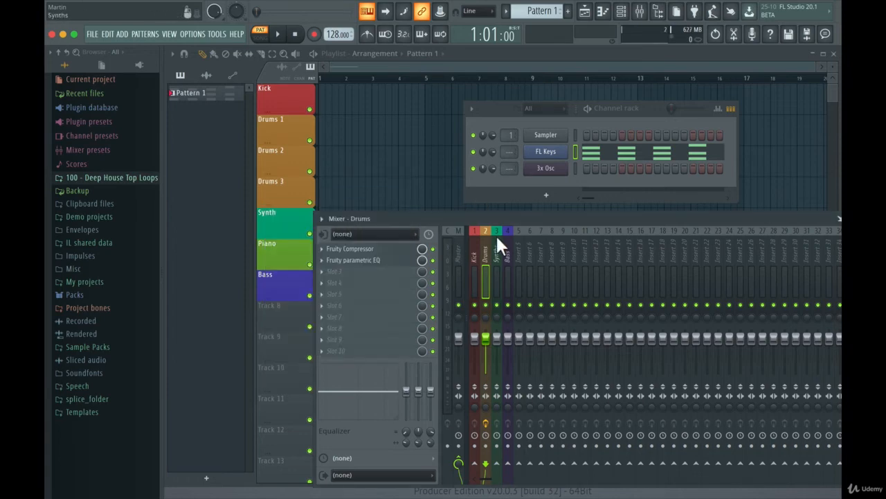
click(381, 259)
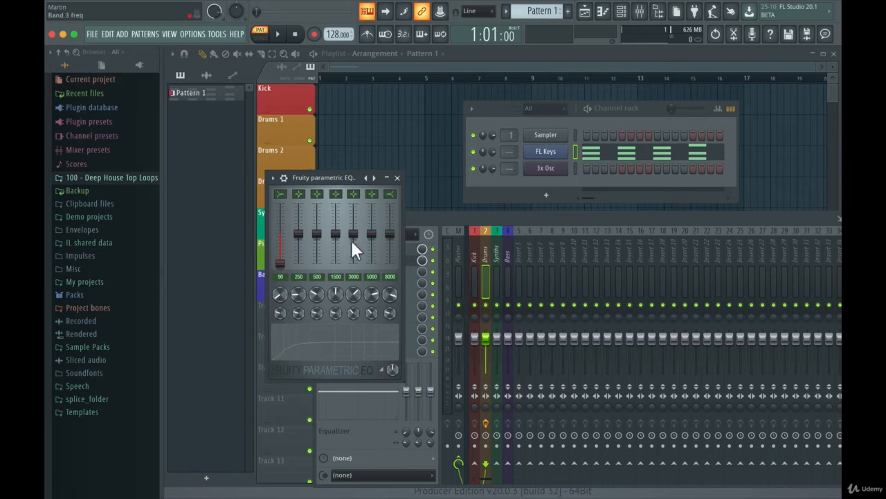
click(397, 178)
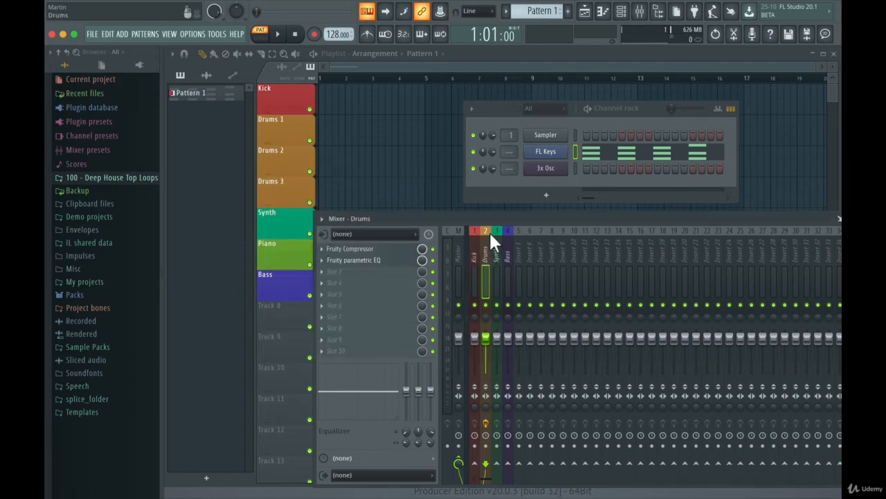
Step: Compare the effect slots of the Kick and Drums mixer tracks
click(473, 239)
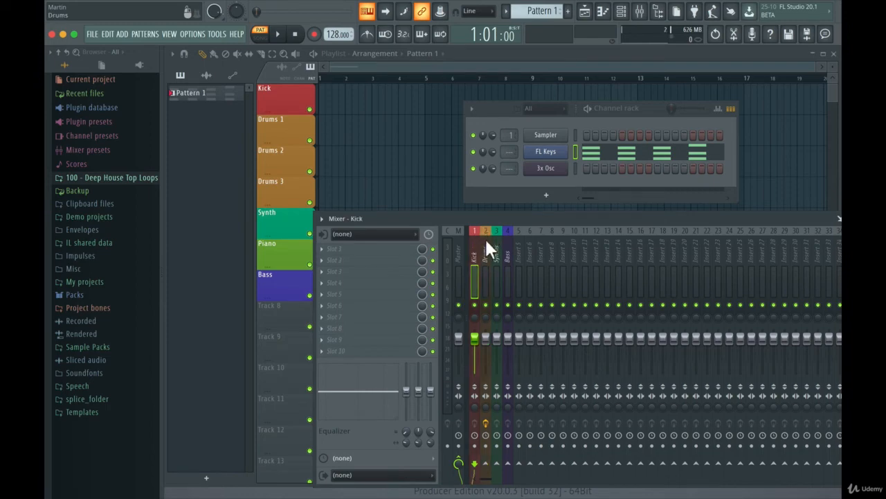
click(485, 243)
click(474, 248)
click(487, 250)
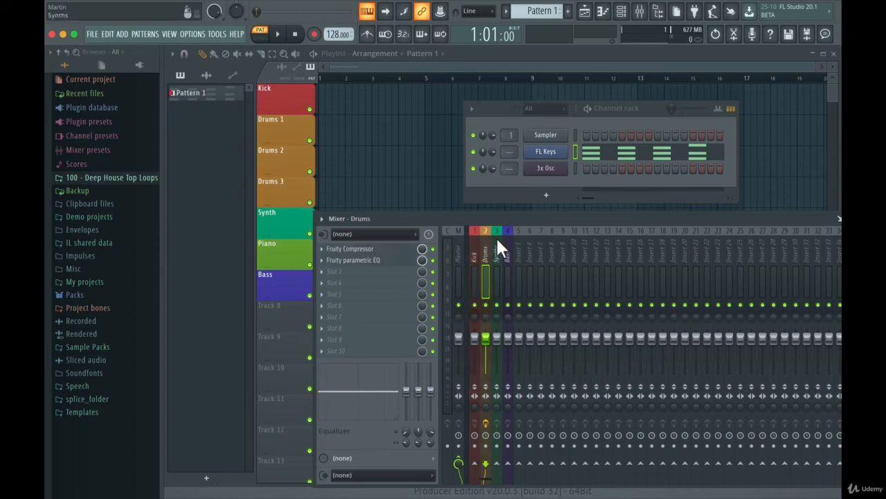
Step: Add Fruity Compressor to slot 1 of the Synths mixer track, look through its presets and close the plugin window
click(496, 250)
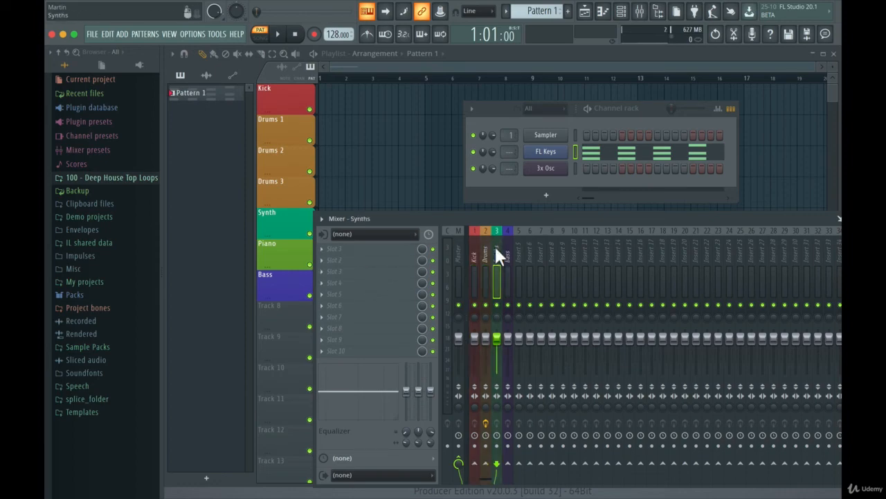
click(324, 250)
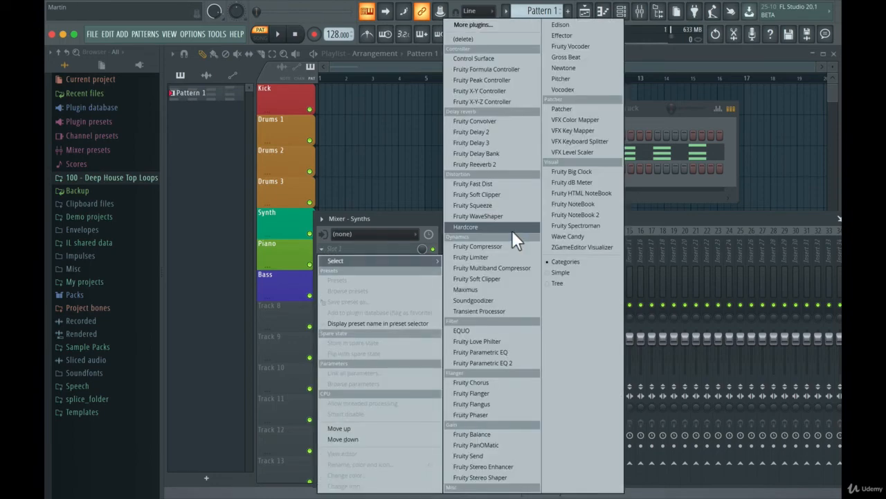
click(503, 245)
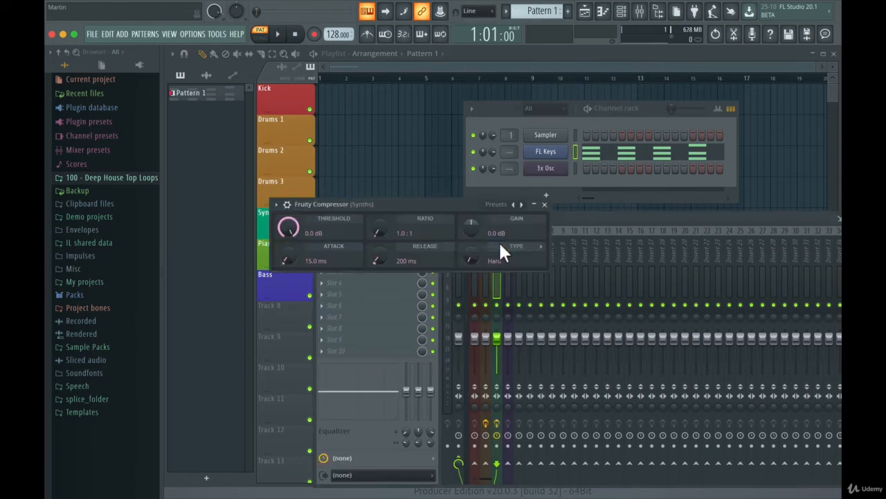
click(502, 205)
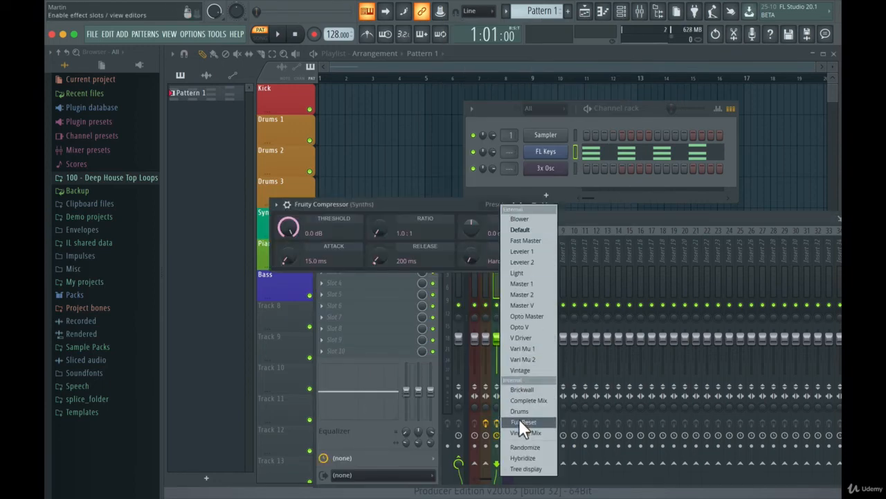
click(457, 202)
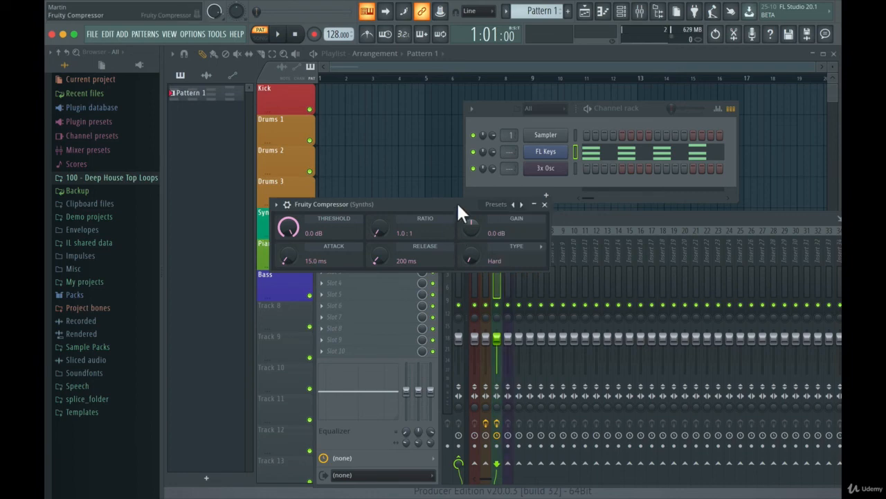
click(546, 204)
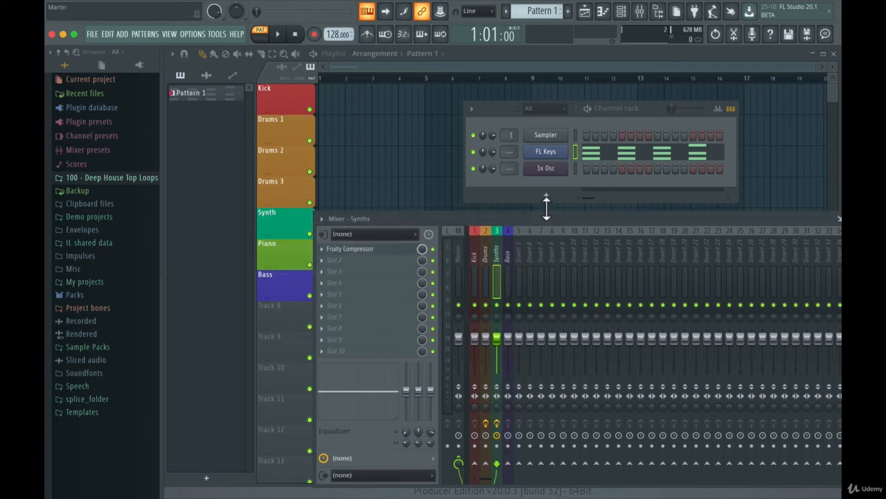
Step: Replace Fruity Compressor in slot 1 of the Synths track with the AU version of Xfer Records' OTT, searching the full effect list for "ott"
click(325, 248)
mouse_move(347, 248)
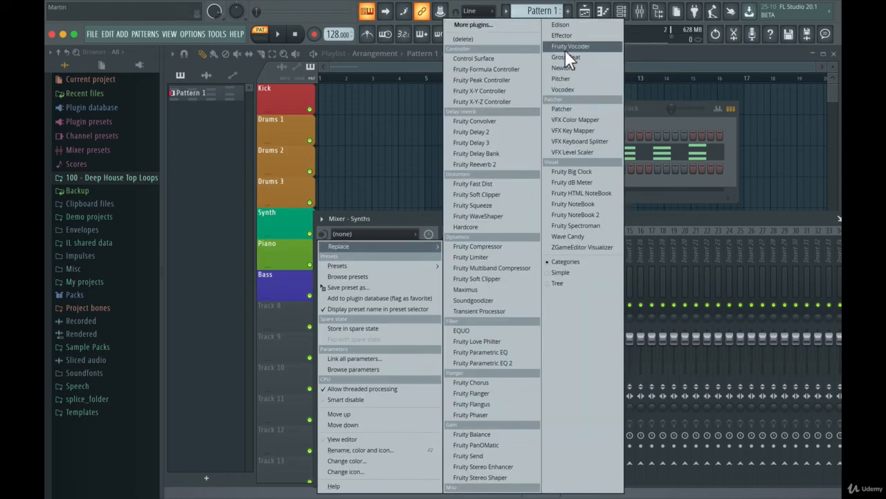
click(505, 25)
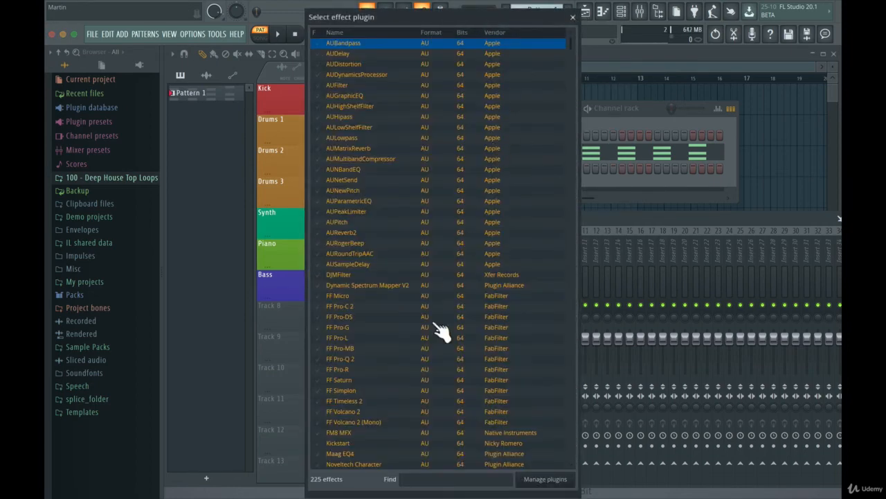
click(422, 480)
text(ott)
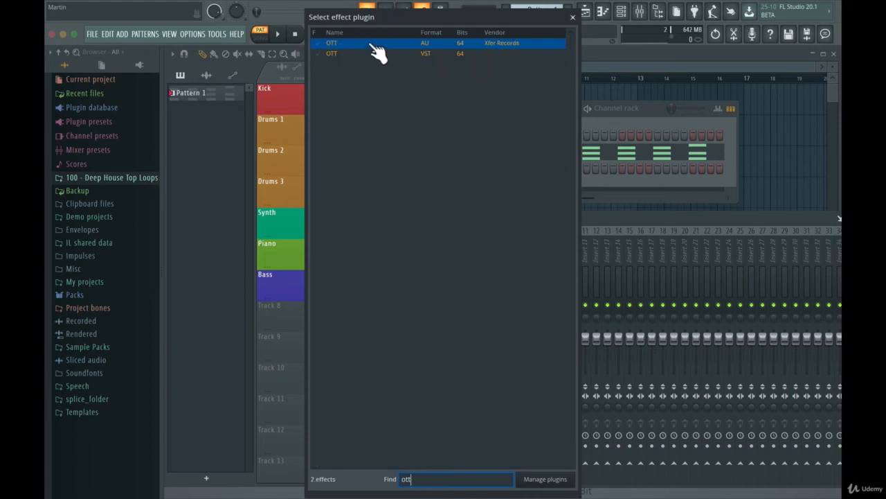
double_click(504, 44)
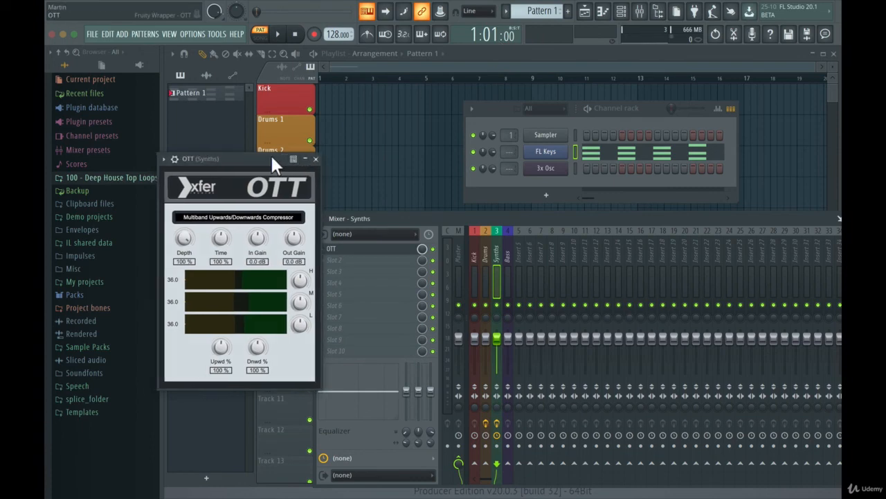
Step: Lower the Depth of OTT on the Synths track to about 15 %
drag(185, 241, 182, 297)
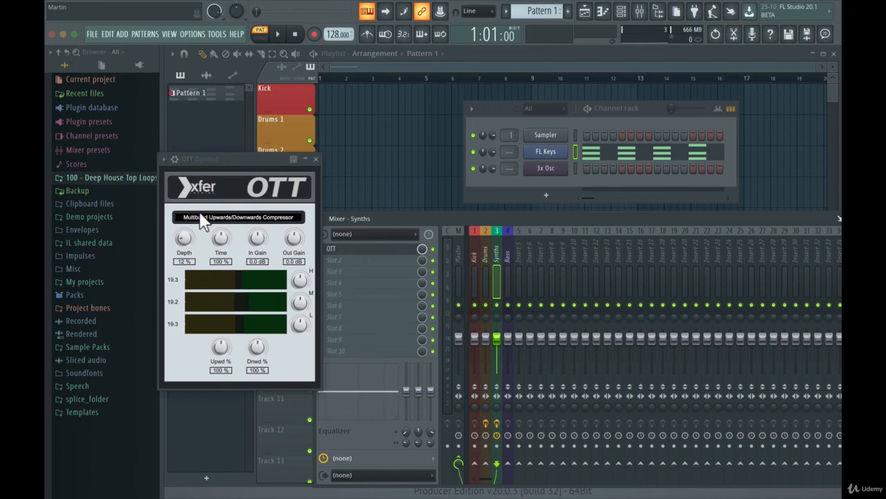
drag(186, 234, 185, 228)
scroll(181, 236, down, 3)
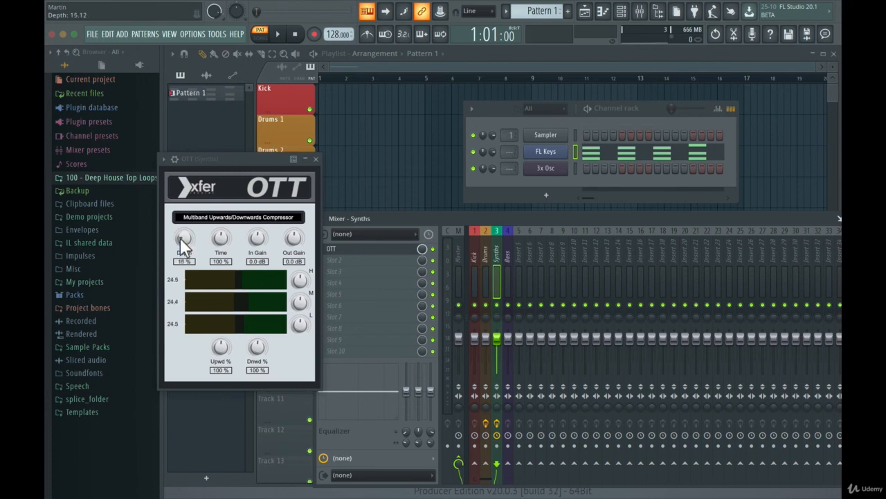